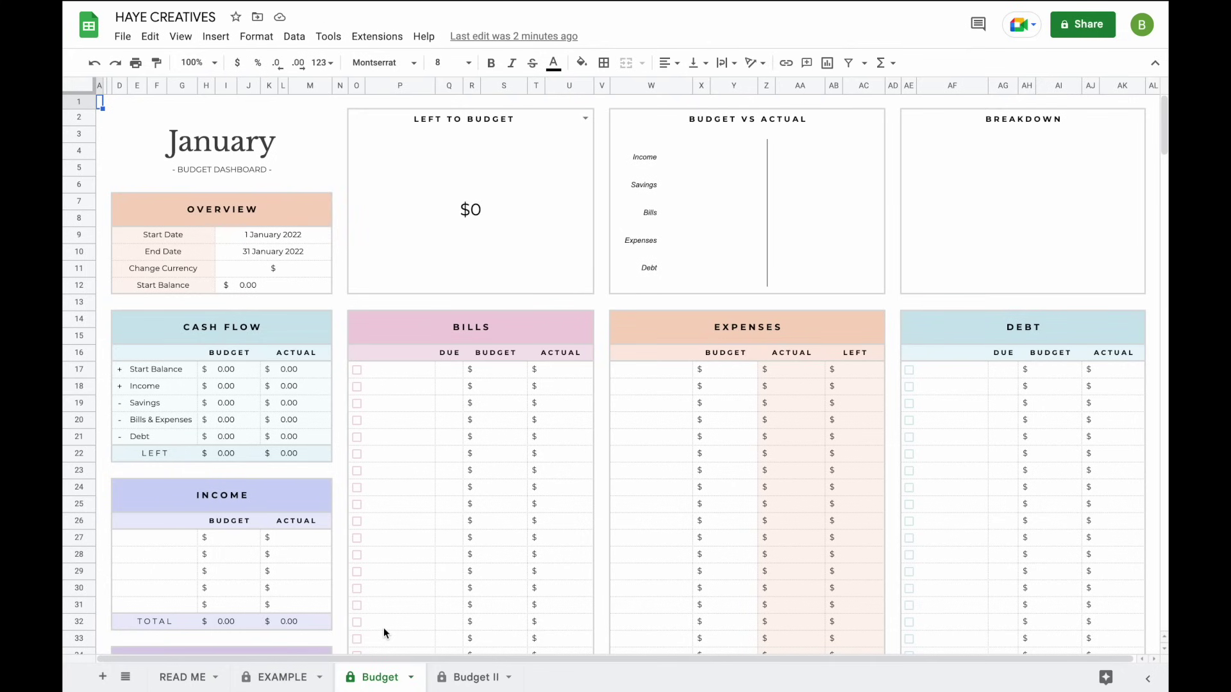
# Look over the Budget II sheet, then return to the Budget sheet
pyautogui.scroll(-5, 383, 633)
pyautogui.scroll(1, 384, 633)
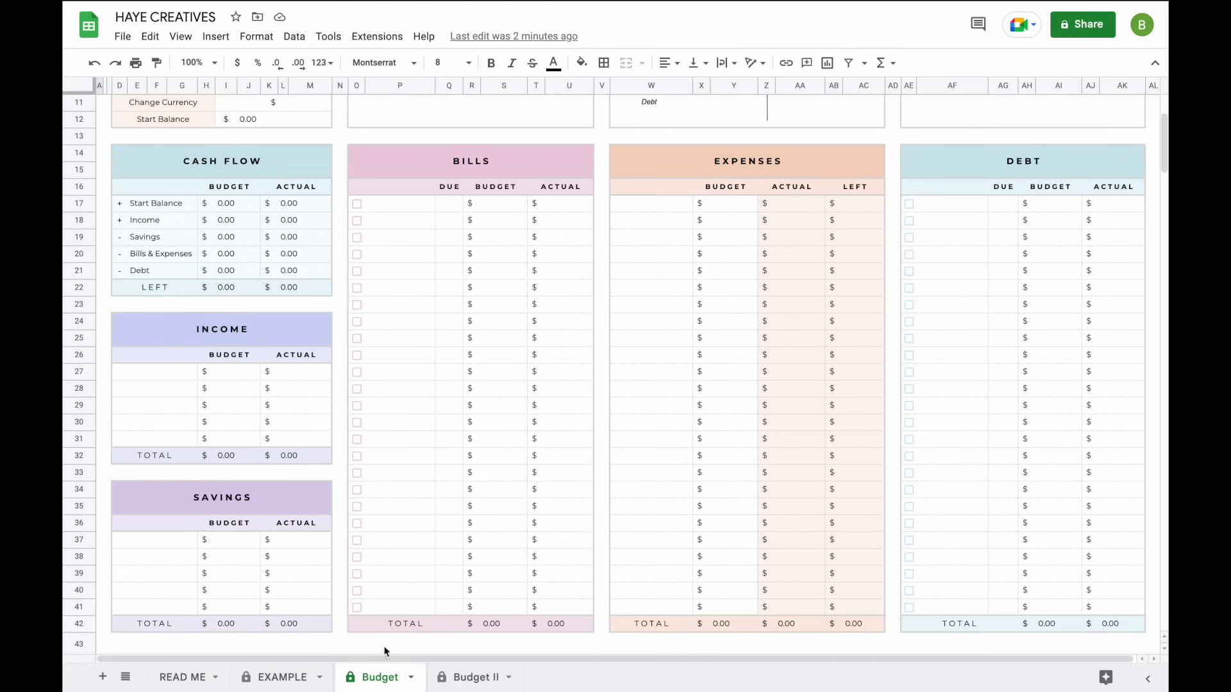
pyautogui.click(472, 676)
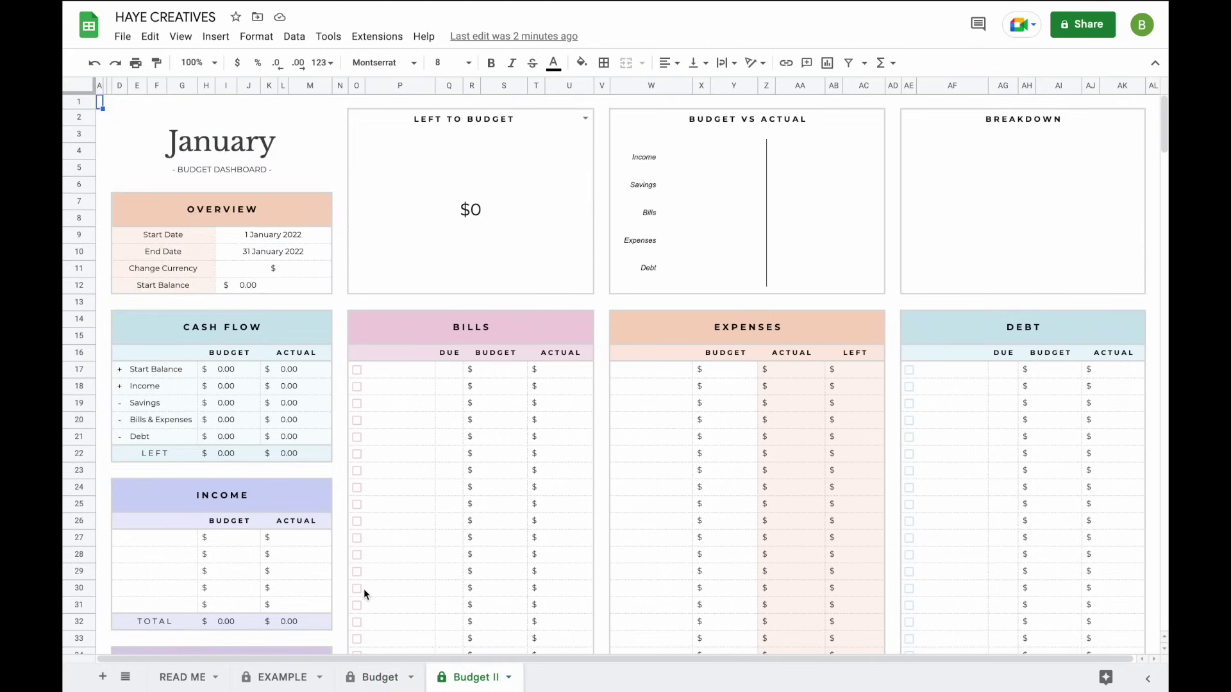
pyautogui.scroll(-5, 363, 588)
pyautogui.scroll(-1, 364, 589)
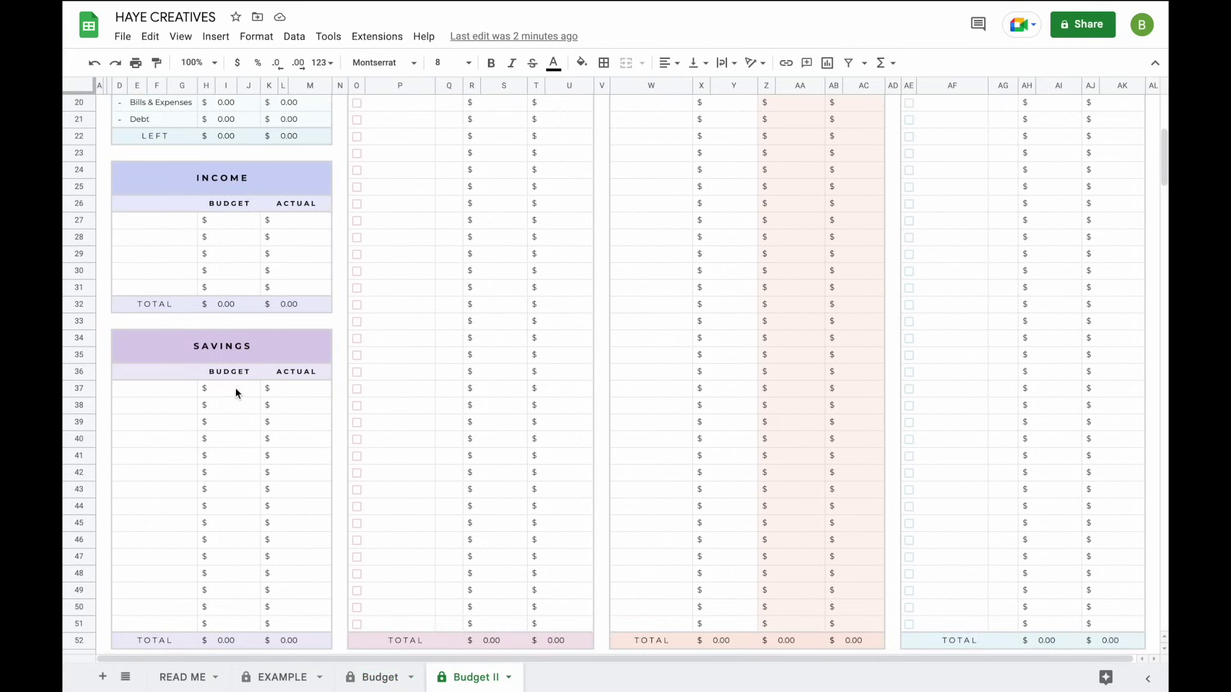
pyautogui.scroll(4, 236, 387)
pyautogui.scroll(3, 886, 263)
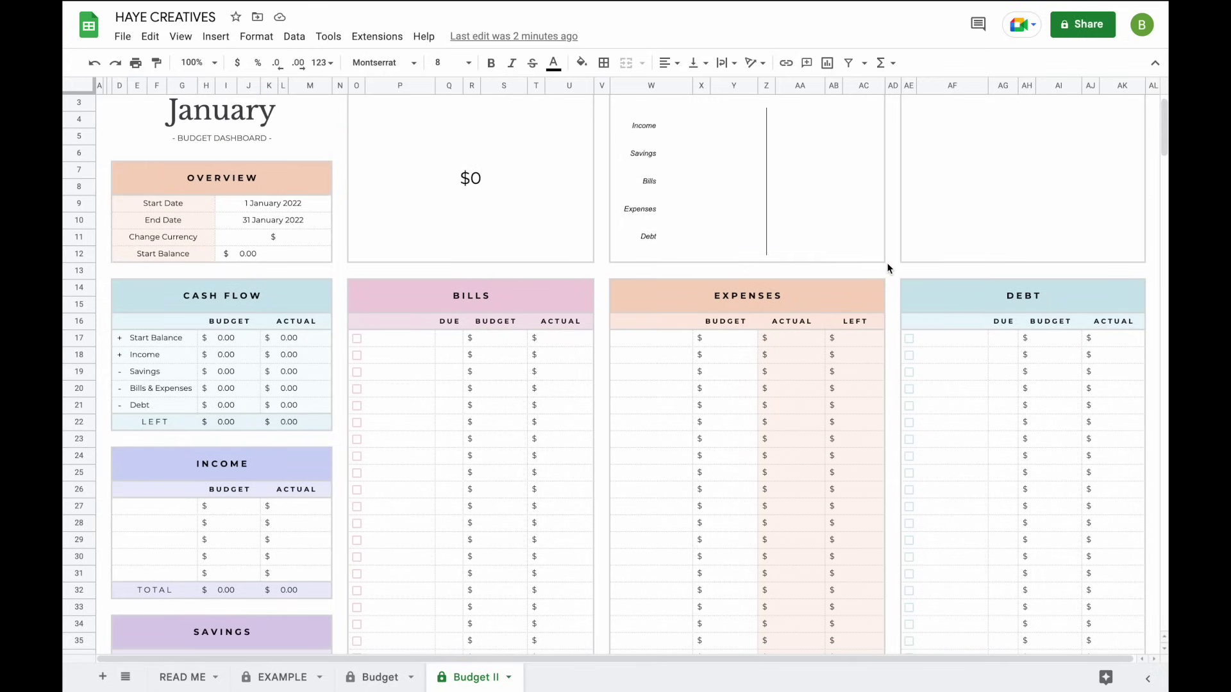
pyautogui.hotkey('ctrl', 'shift', 'pageup')
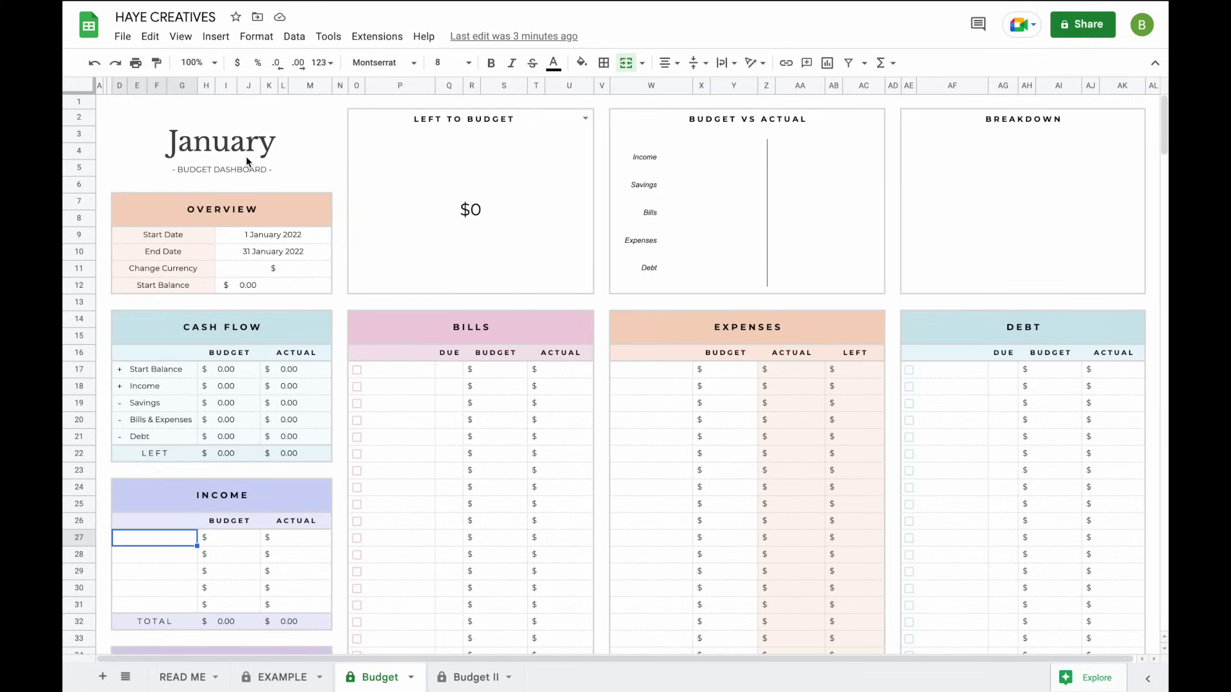
# Try the € currency symbol, then change the currency back to $
pyautogui.click(276, 273)
pyautogui.write('€')
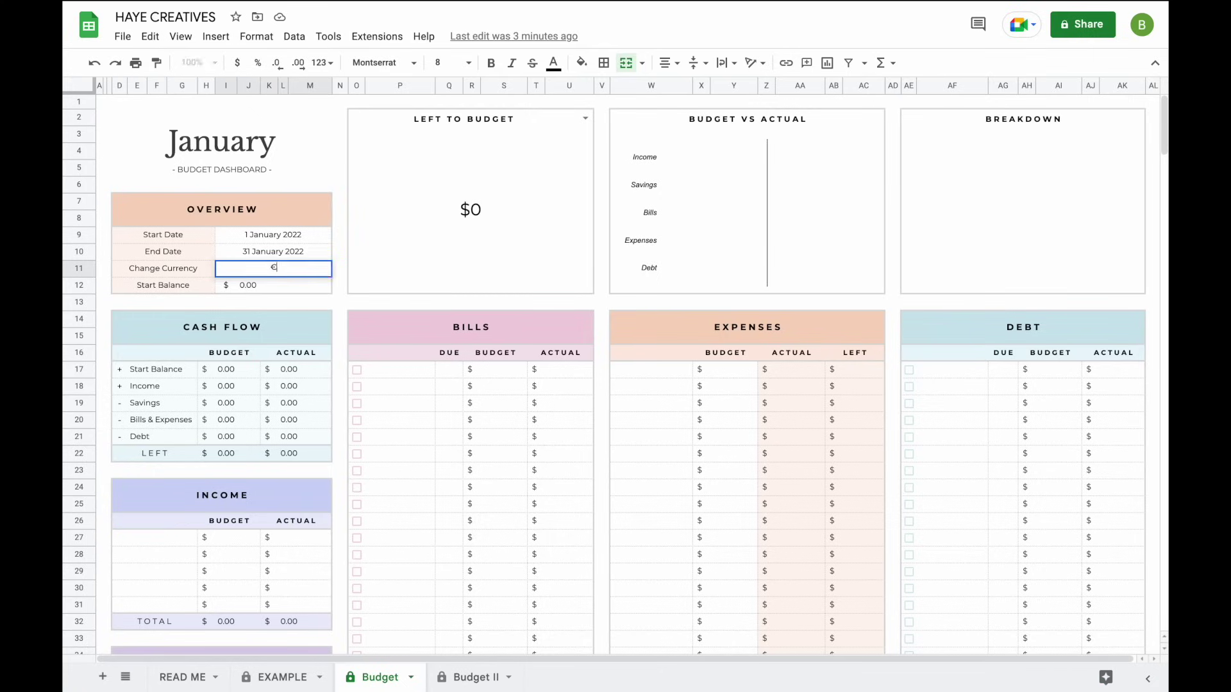
pyautogui.press('Return')
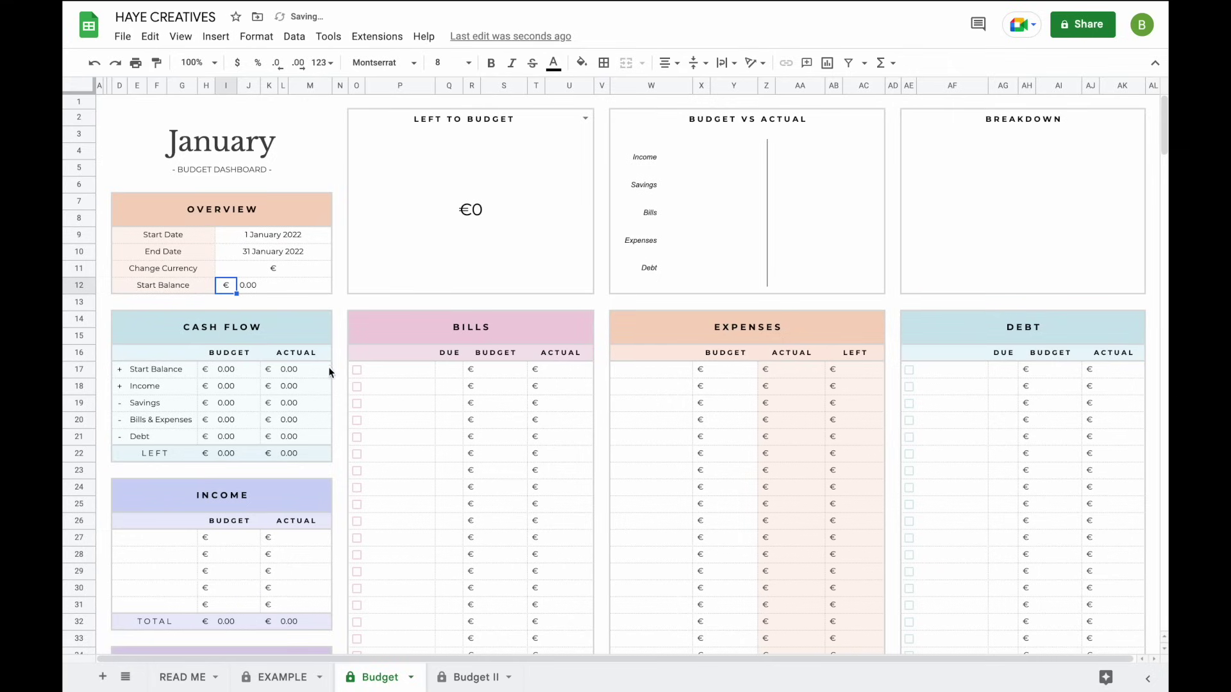
pyautogui.click(283, 270)
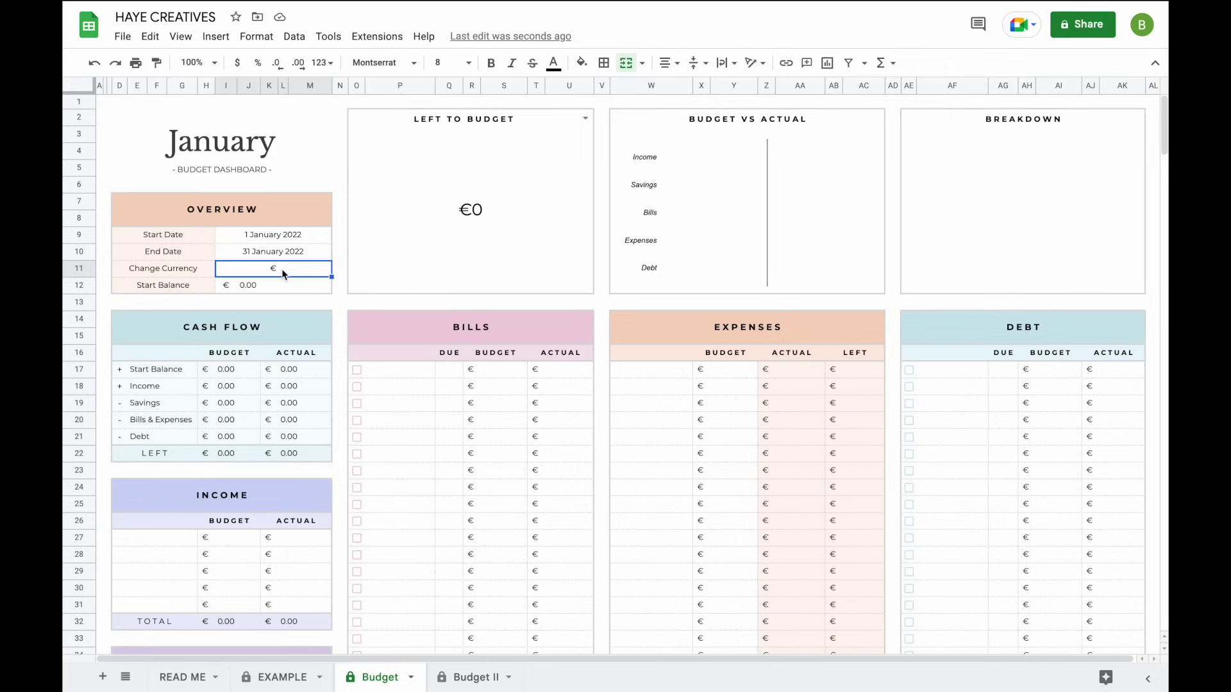
pyautogui.write('$')
pyautogui.press('Return')
# Enter 500 as the January Start Balance
pyautogui.click(269, 285)
pyautogui.write('500')
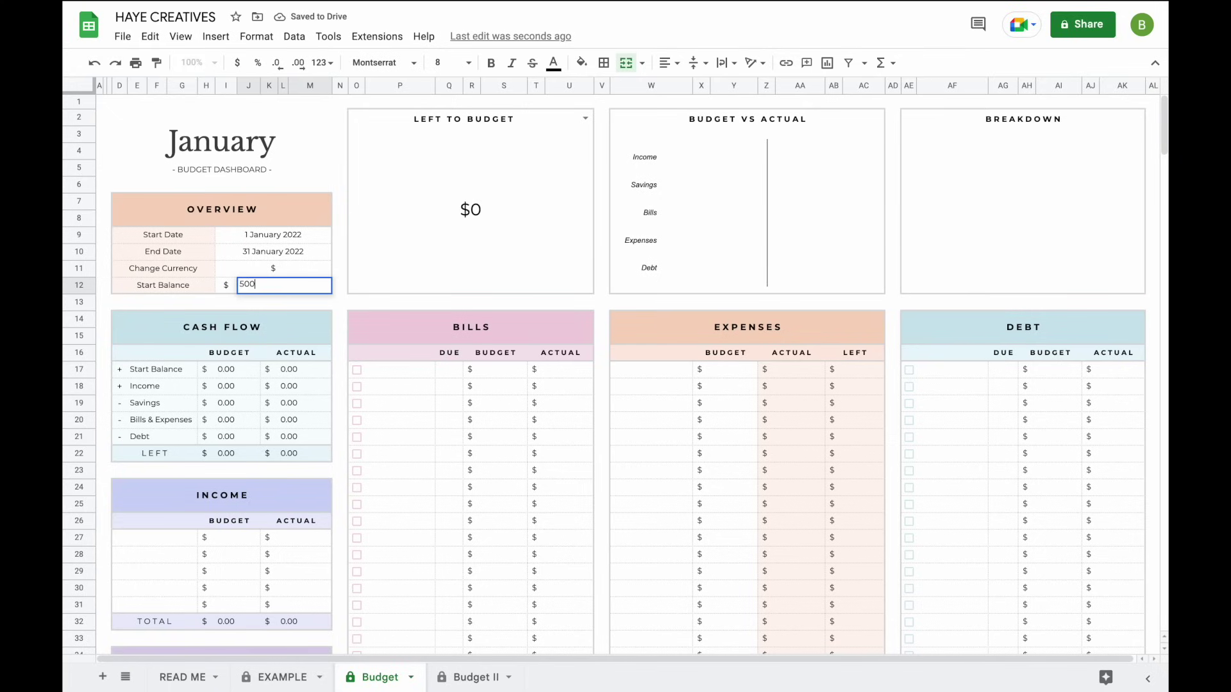
pyautogui.press('Return')
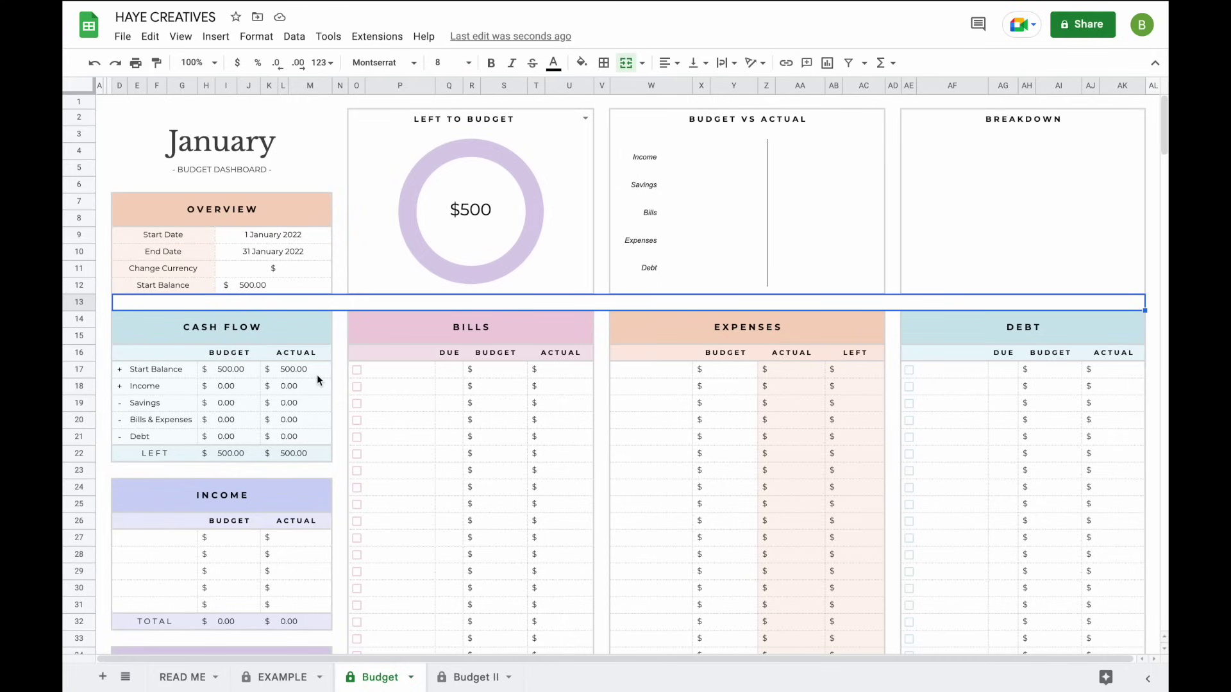
pyautogui.press('Down')
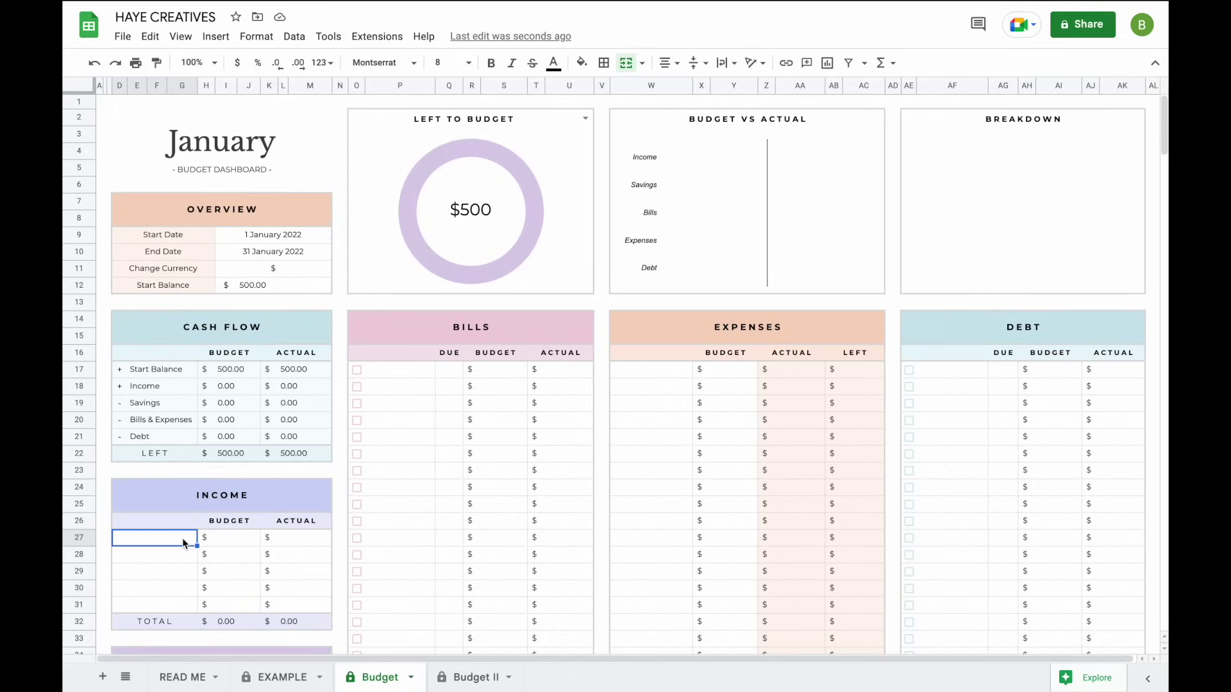
# Label the Income rows Paycheck, Paycheck #2, Bonus and Gifts
pyautogui.write('Paycheck')
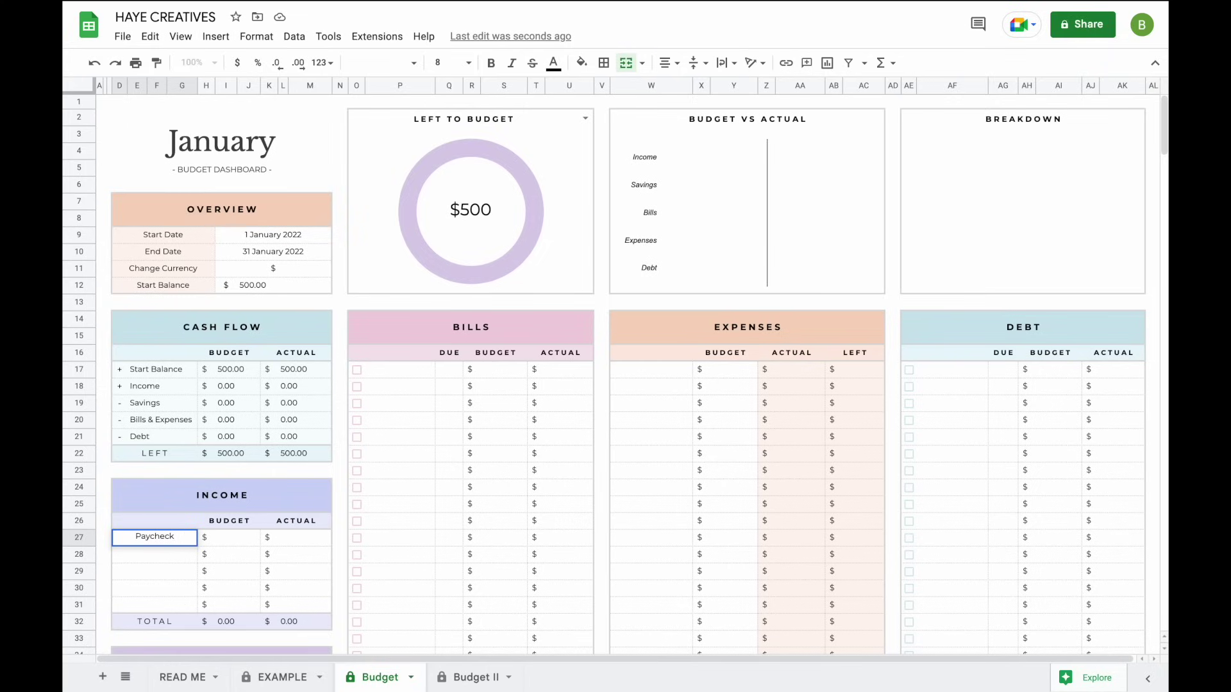
pyautogui.press('Return')
pyautogui.write('Paycheck #')
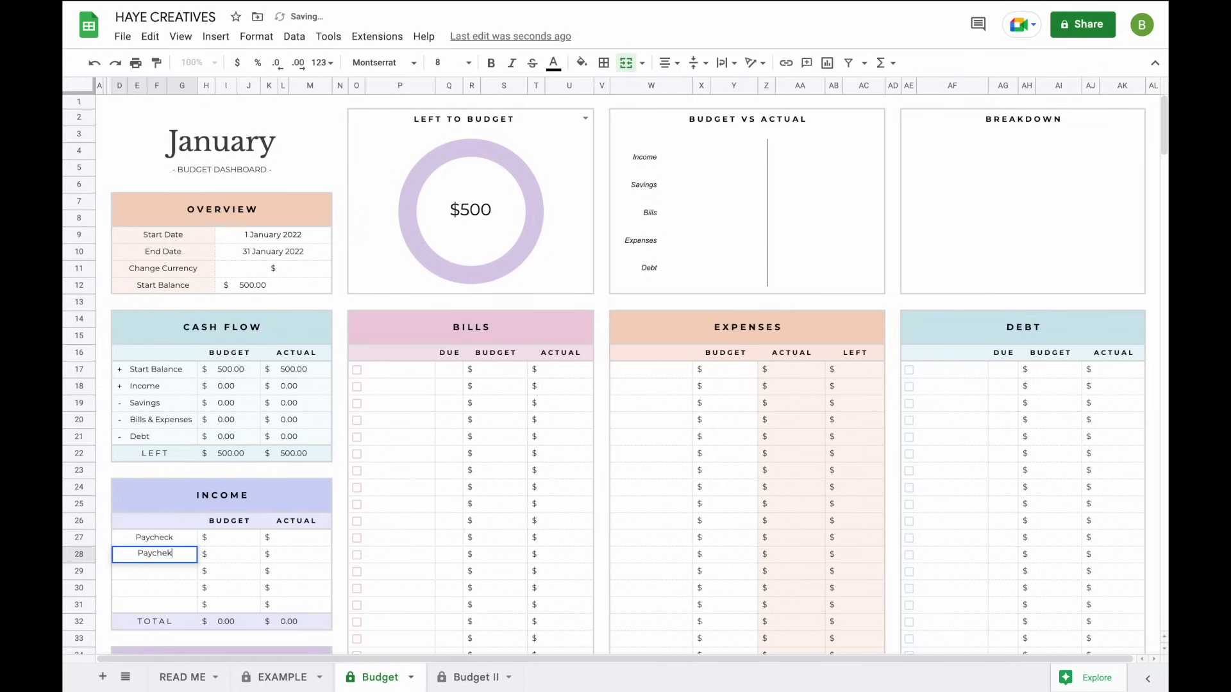
pyautogui.write('2')
pyautogui.press('Return')
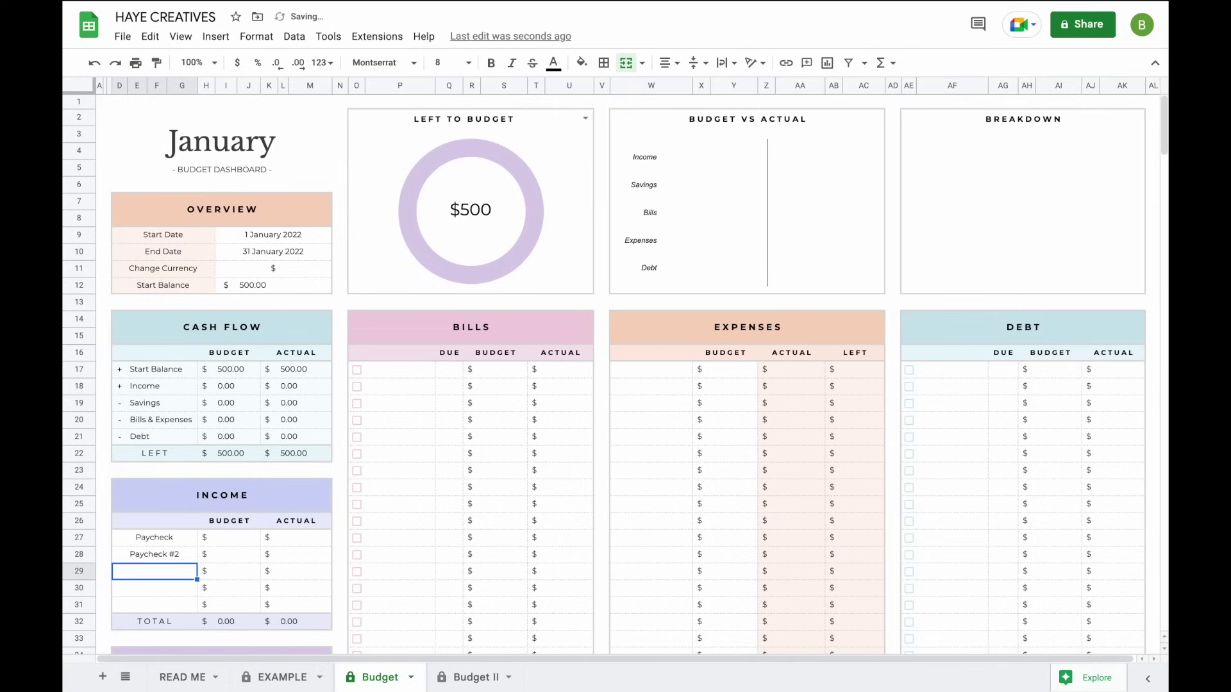
pyautogui.write('Bonus')
pyautogui.press('Return')
pyautogui.write('Gifts')
pyautogui.press('Return')
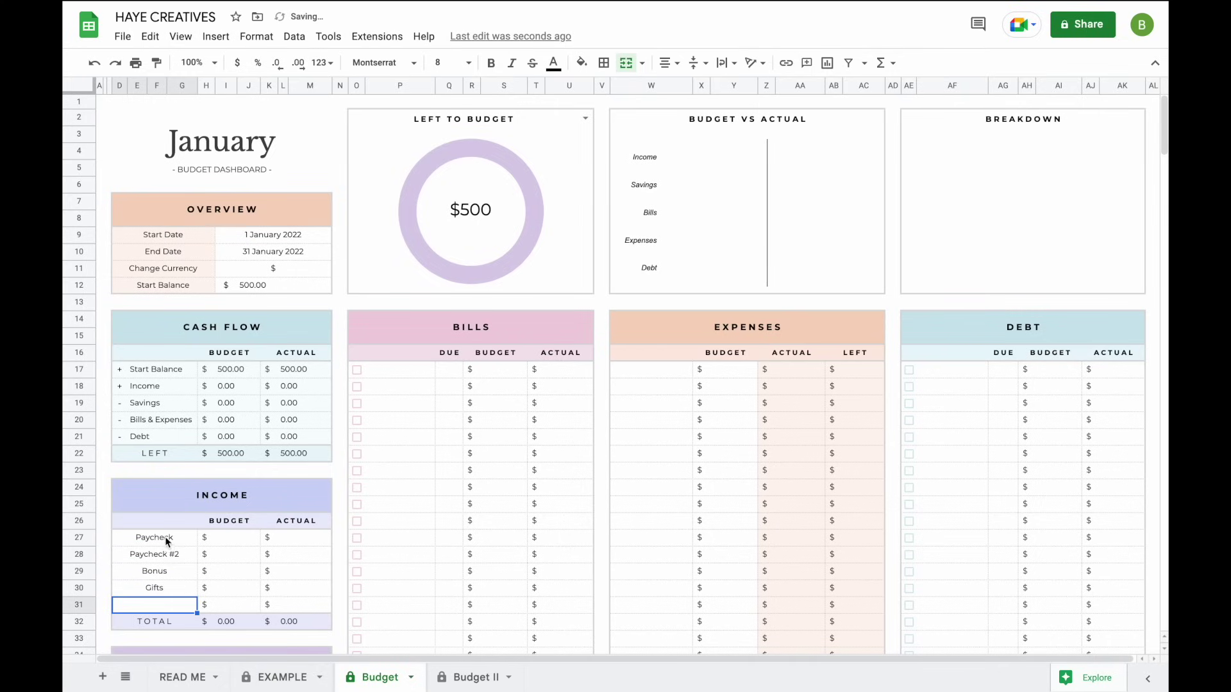
# Fill in Savings, Bills, Expenses and Debt categories like Car, Mortgage, Groceries, Credit Card
pyautogui.scroll(-1, 187, 563)
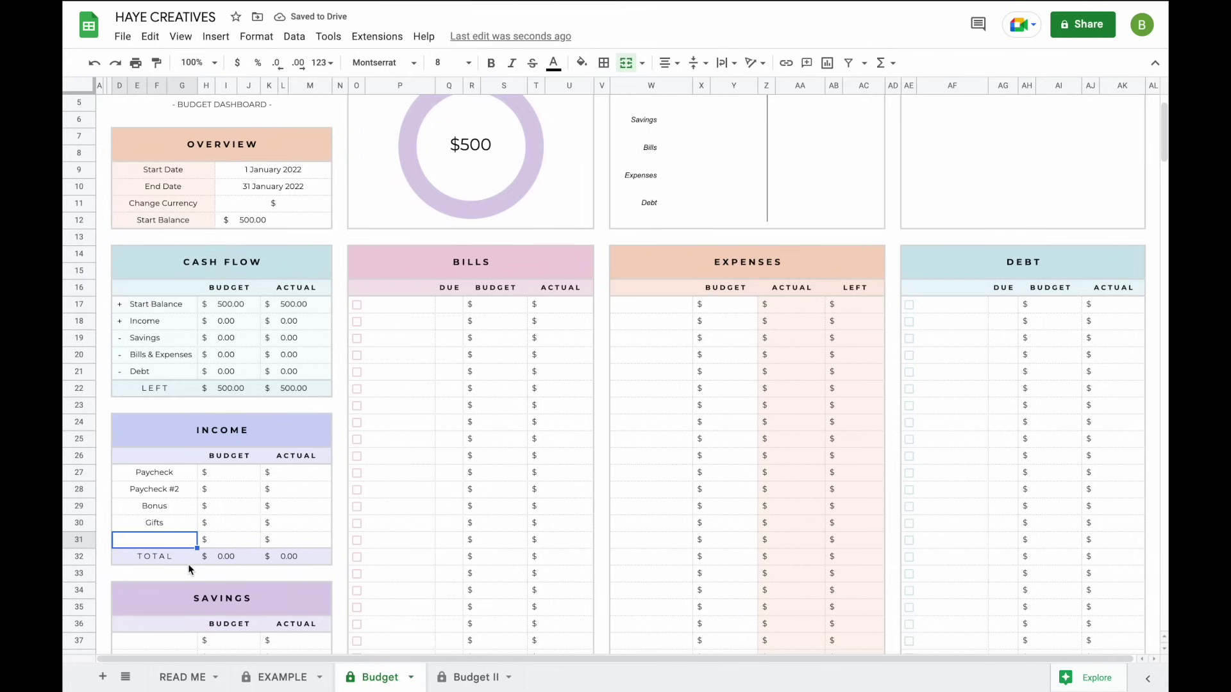
pyautogui.scroll(-1, 187, 564)
pyautogui.click(178, 556)
pyautogui.write('Car Holidays Vacation Wedding')
pyautogui.click(400, 219)
pyautogui.write('Mortgage Rent Car Phone Internet')
pyautogui.click(651, 220)
pyautogui.write('Groceries Food ')
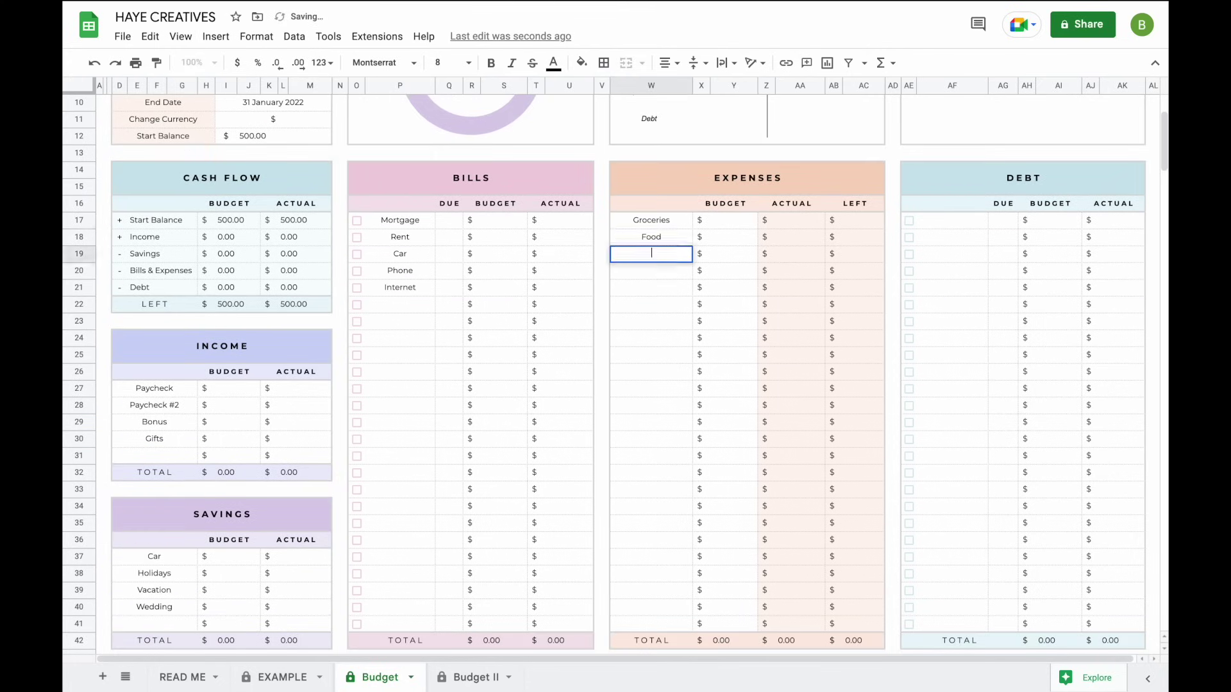
pyautogui.write('Coffee Fuel Clothes')
pyautogui.click(952, 220)
pyautogui.write('Credit Card Student Loan Personal Loan')
pyautogui.scroll(2, 567, 455)
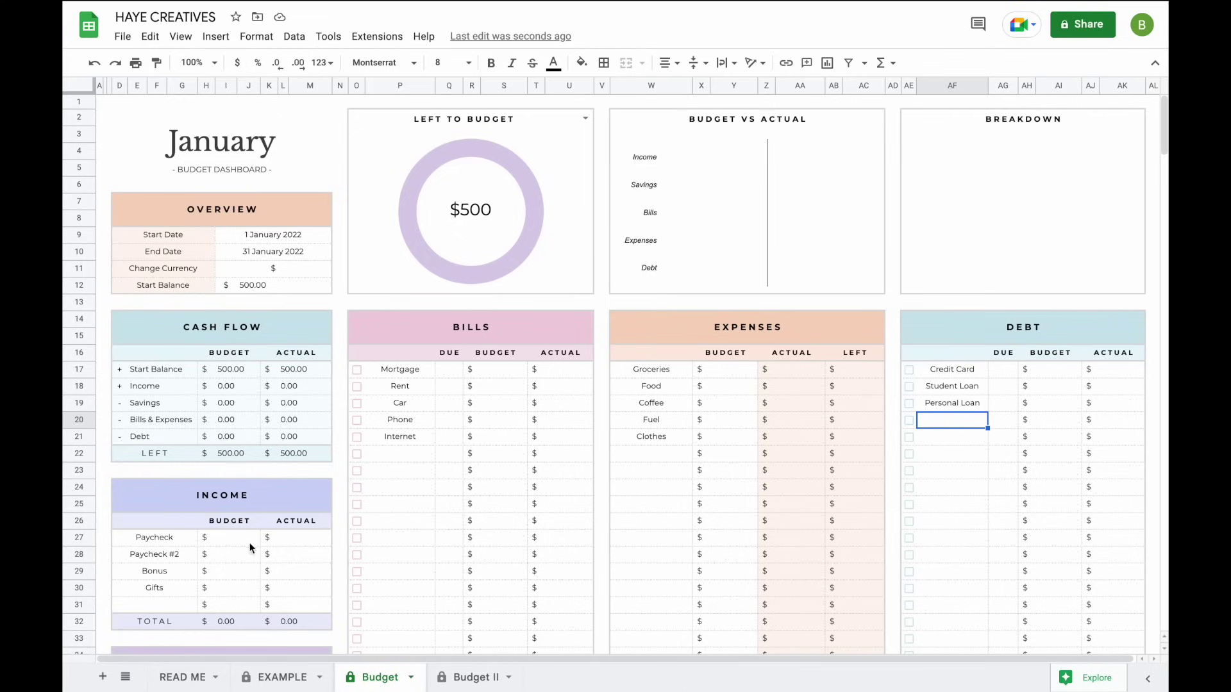
# Budget income at 2500 Paycheck, 1500 Paycheck #2, 500 Bonus and 50 Gifts
pyautogui.scroll(-1, 246, 532)
pyautogui.click(239, 511)
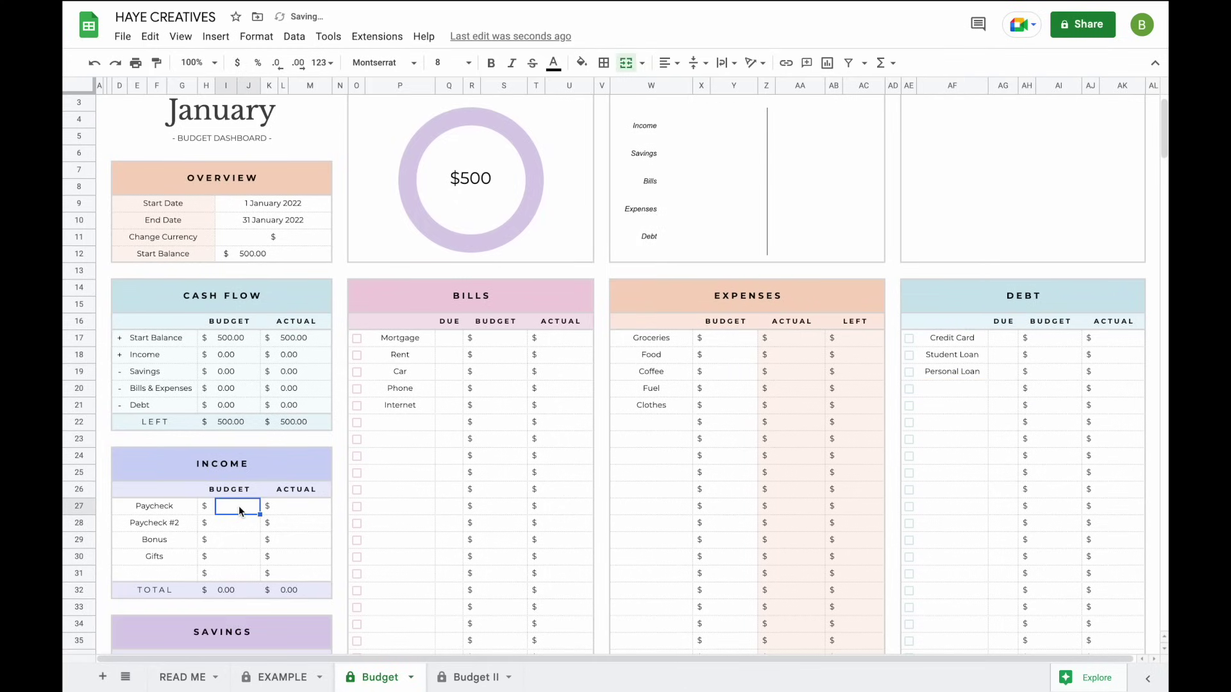
pyautogui.write('2500')
pyautogui.press('Return')
pyautogui.write('1500')
pyautogui.press('Return')
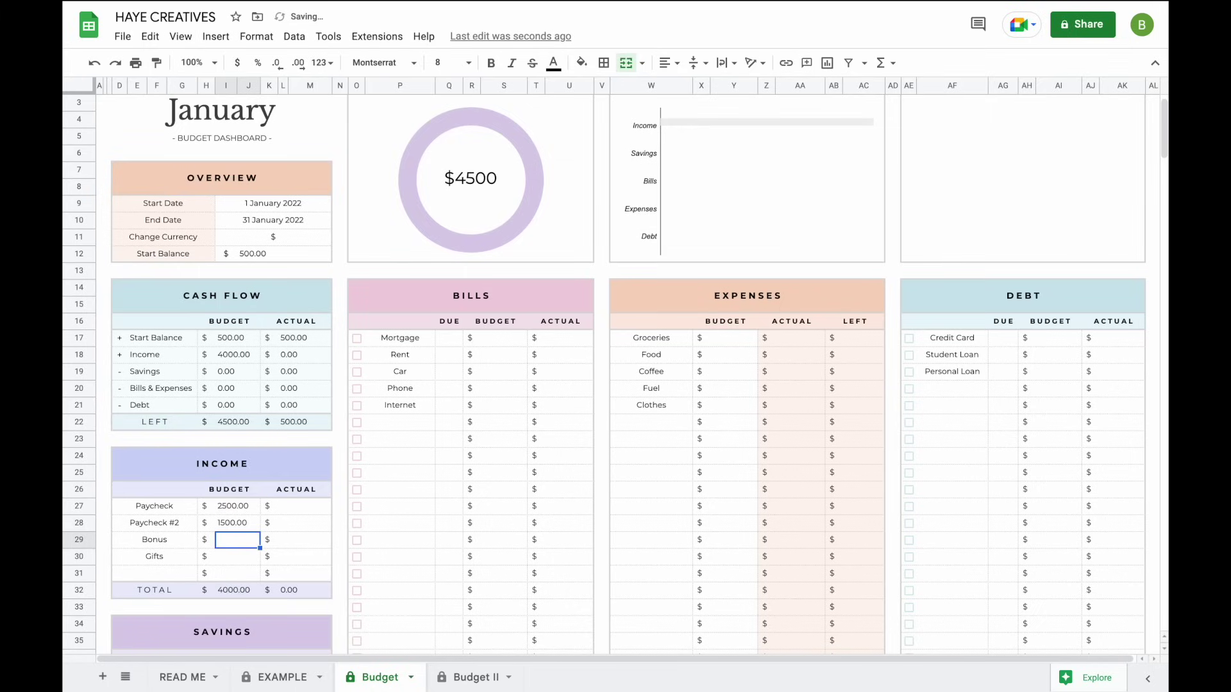
pyautogui.write('500')
pyautogui.press('Return')
pyautogui.write('50')
pyautogui.press('Return')
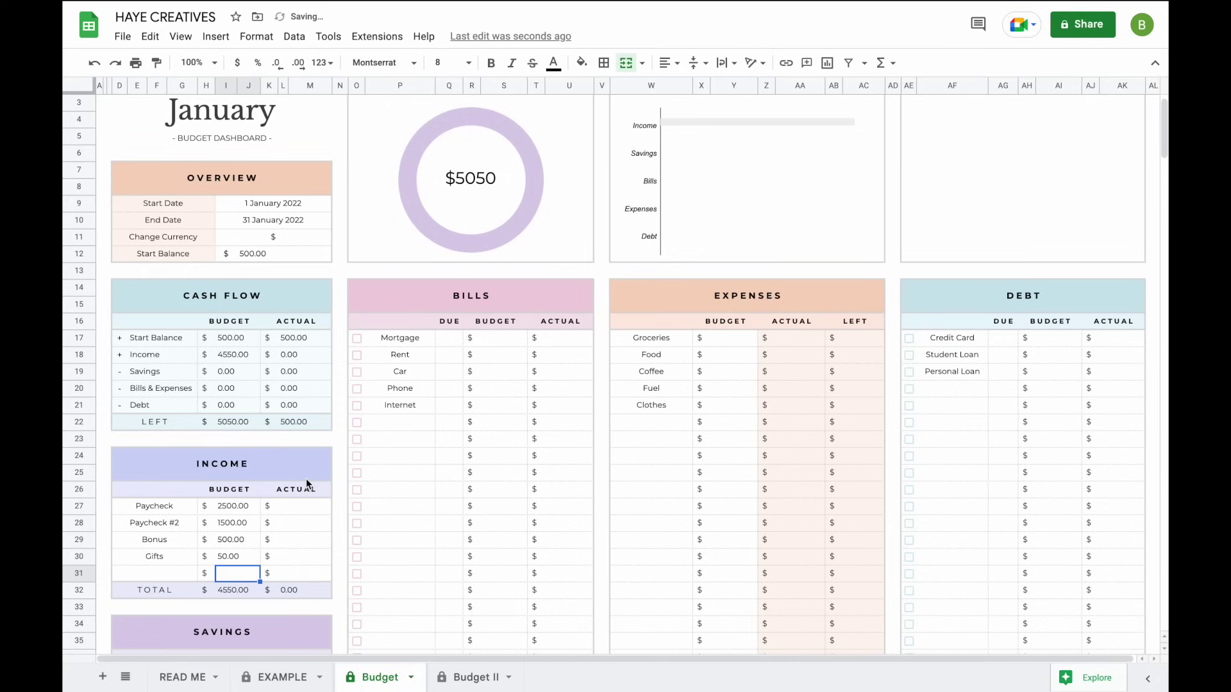
# Budget savings at 150 Car, 500 Holidays, 100 Vacation and 50 Wedding
pyautogui.scroll(1, 409, 376)
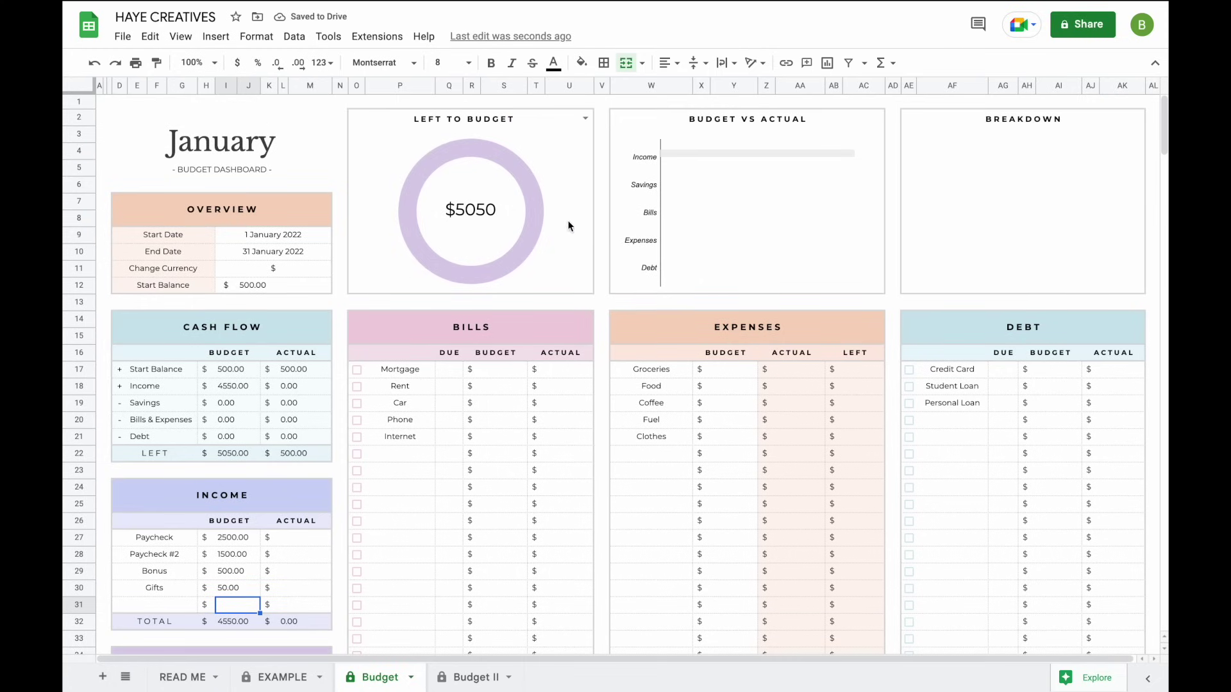
pyautogui.scroll(-2, 513, 253)
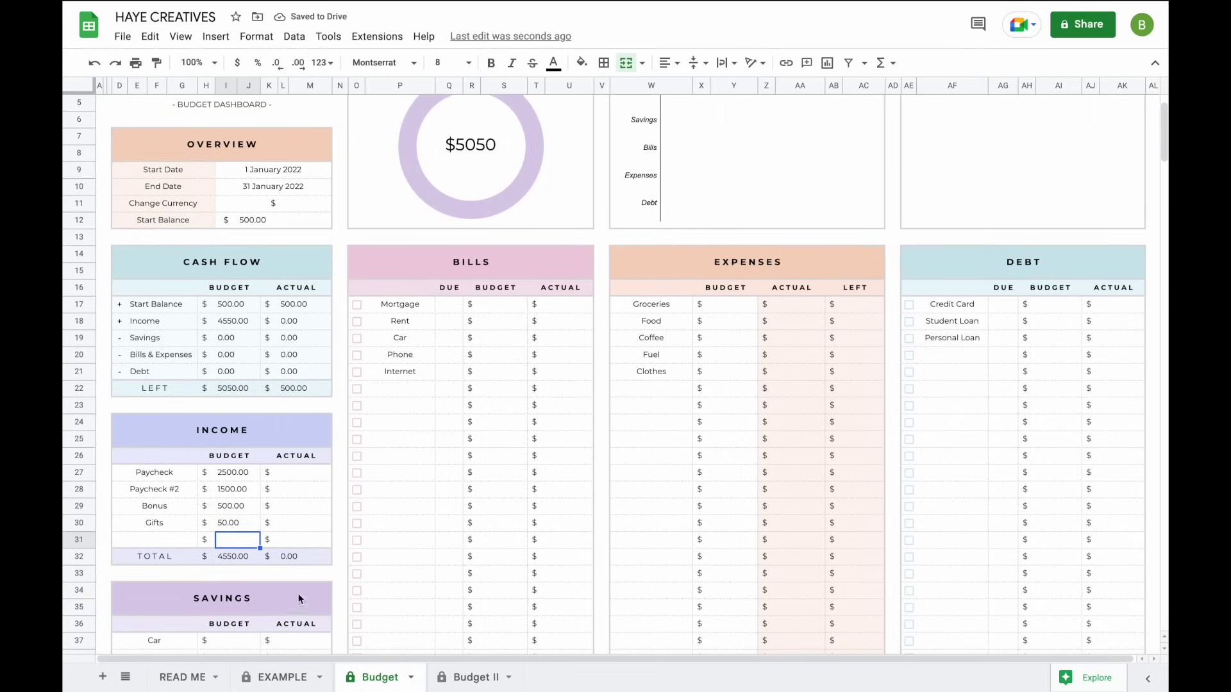
pyautogui.scroll(-2, 386, 375)
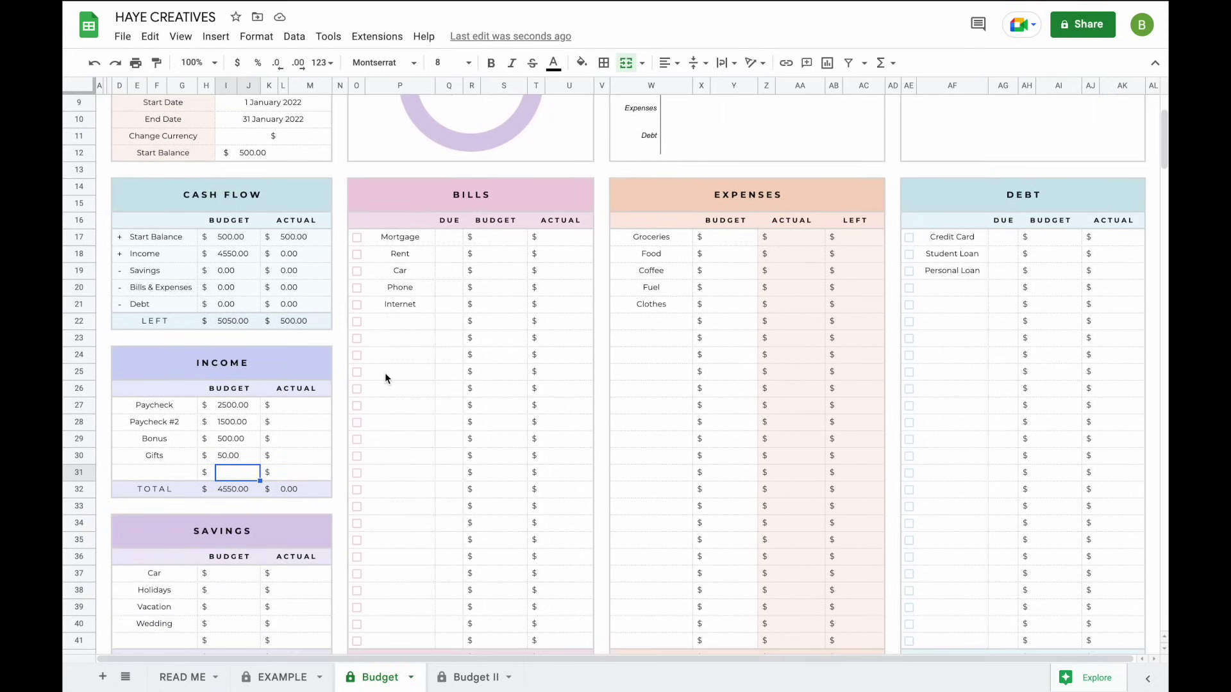
pyautogui.click(245, 575)
pyautogui.write('150')
pyautogui.press('Return')
pyautogui.write('500')
pyautogui.press('Return')
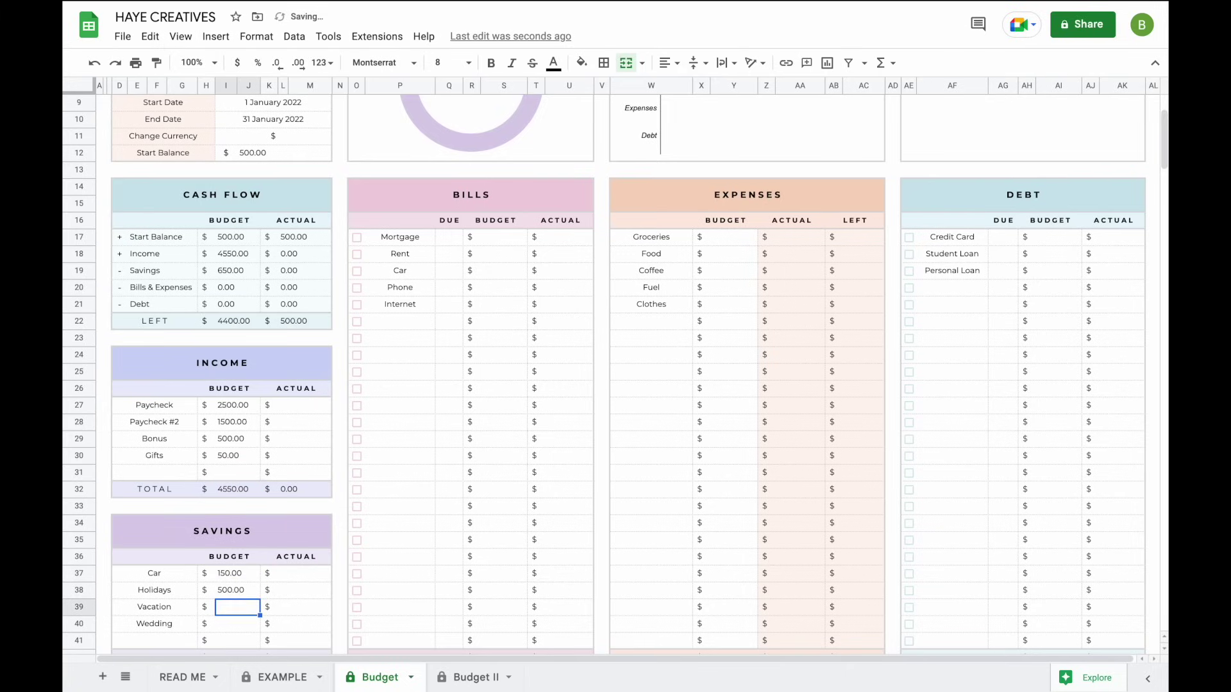
pyautogui.scroll(4, 429, 467)
pyautogui.scroll(-3, 411, 385)
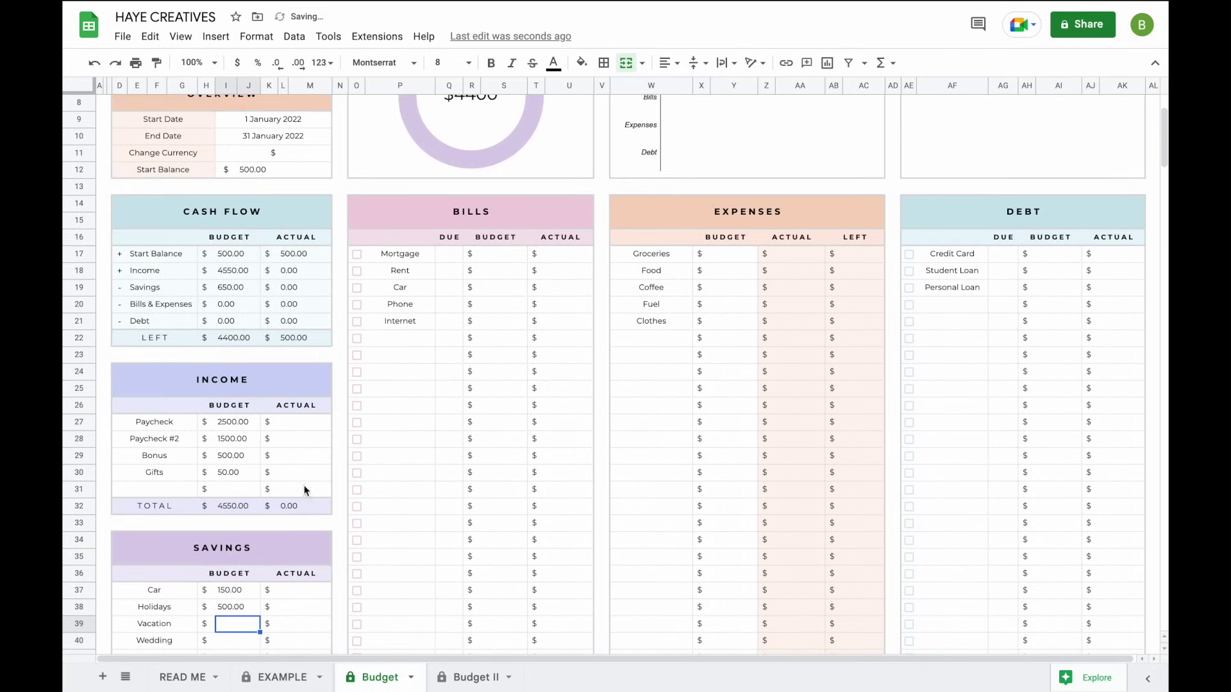
pyautogui.write('100')
pyautogui.press('Return')
pyautogui.write('50')
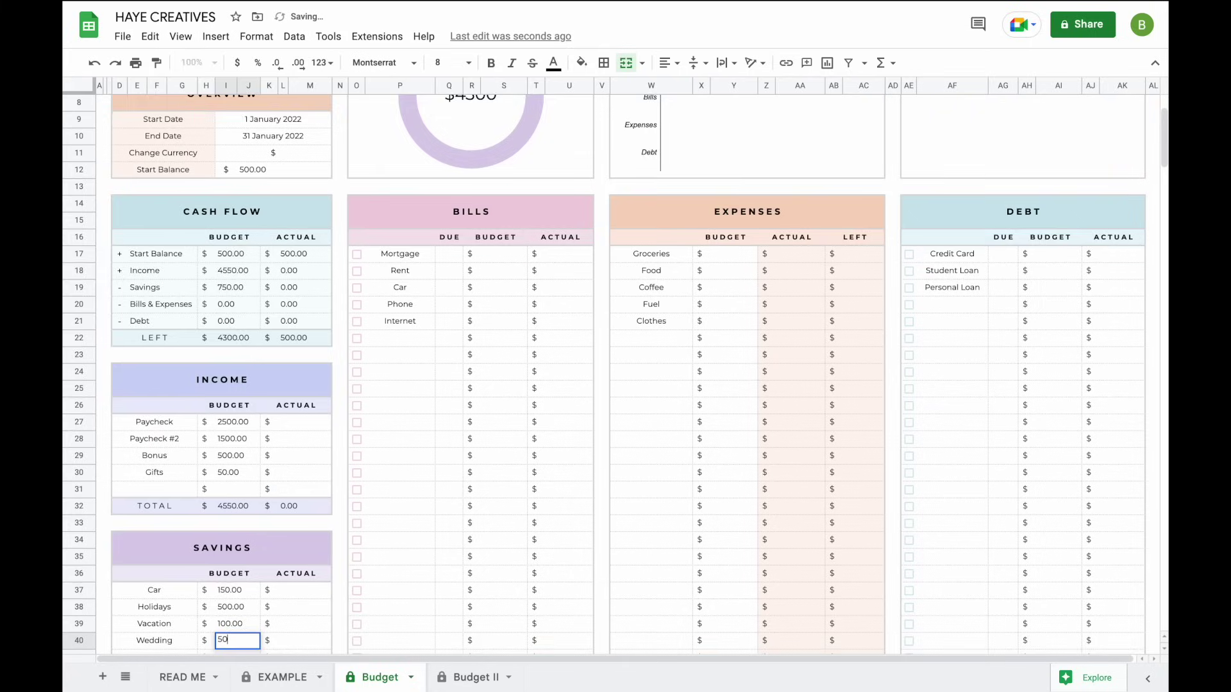
pyautogui.press('Return')
pyautogui.scroll(3, 484, 241)
# Budget the bills: Mortgage 750, Rent 150, Car 500, Phone 100, Internet 500
pyautogui.click(489, 370)
pyautogui.write('750')
pyautogui.press('Return')
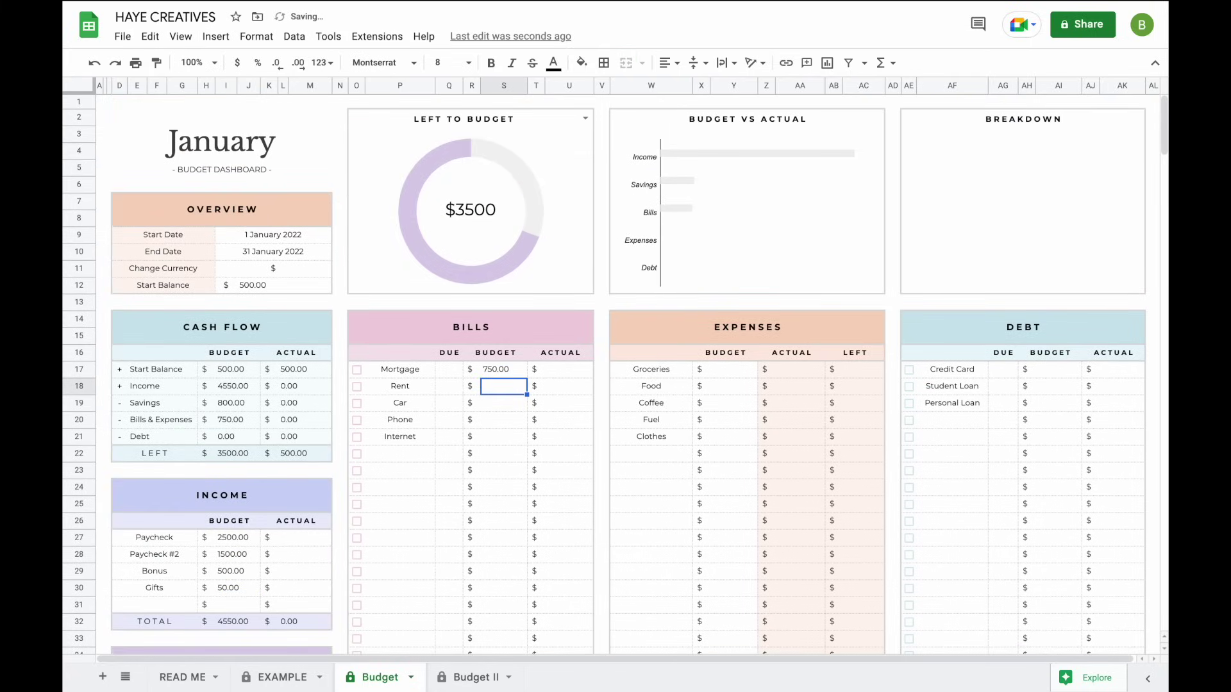
pyautogui.write('150')
pyautogui.press('Return')
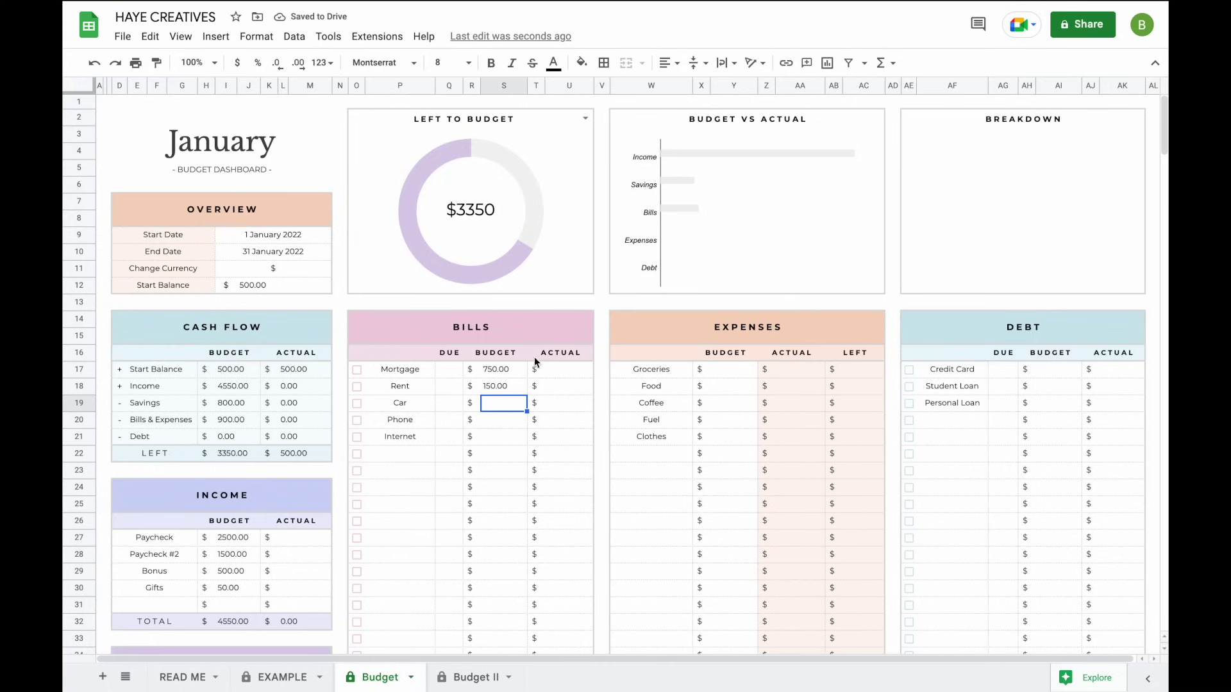
pyautogui.write('500')
pyautogui.press('Return')
pyautogui.write('100')
pyautogui.press('Return')
pyautogui.write('500')
pyautogui.press('Return')
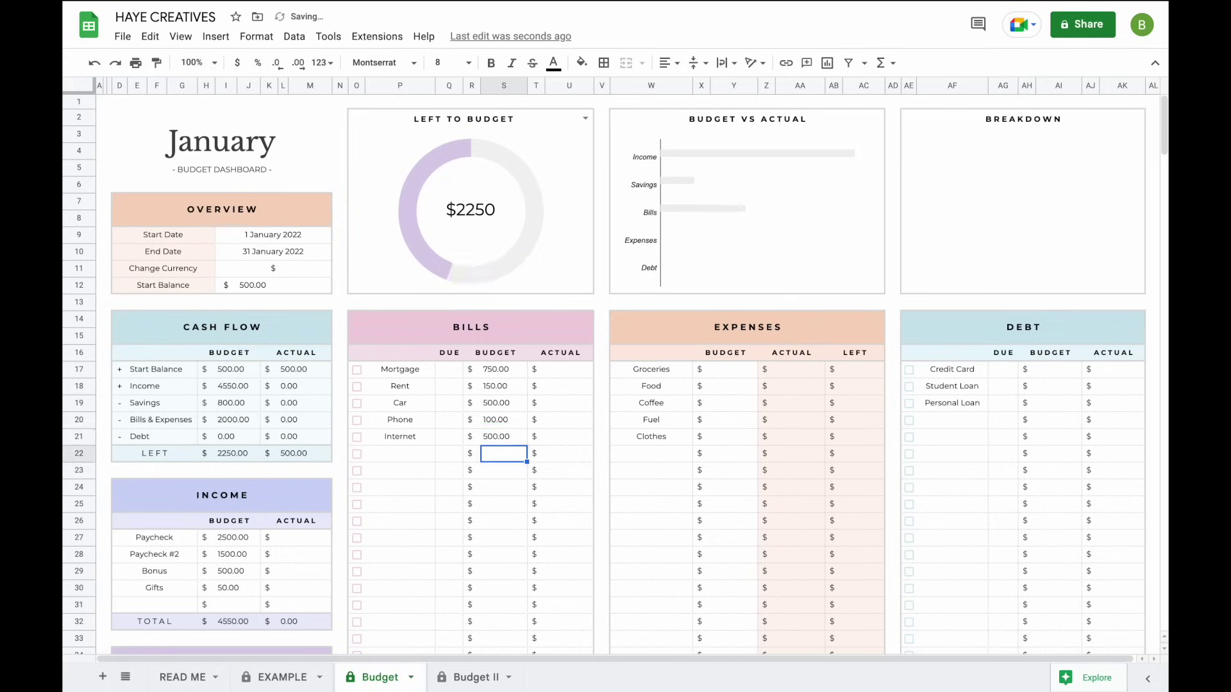
# Budget expenses at 500 for Groceries and 750 for Food
pyautogui.click(740, 372)
pyautogui.write('500')
pyautogui.press('Return')
pyautogui.write('750')
pyautogui.press('Return')
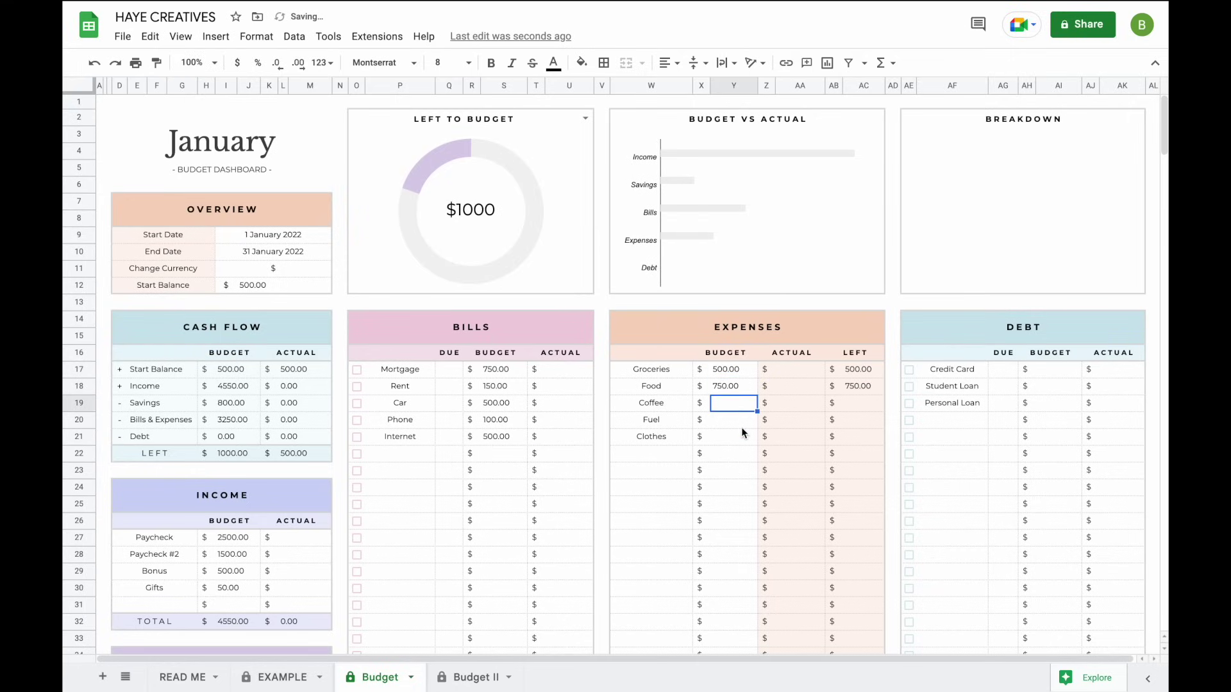
pyautogui.click(451, 371)
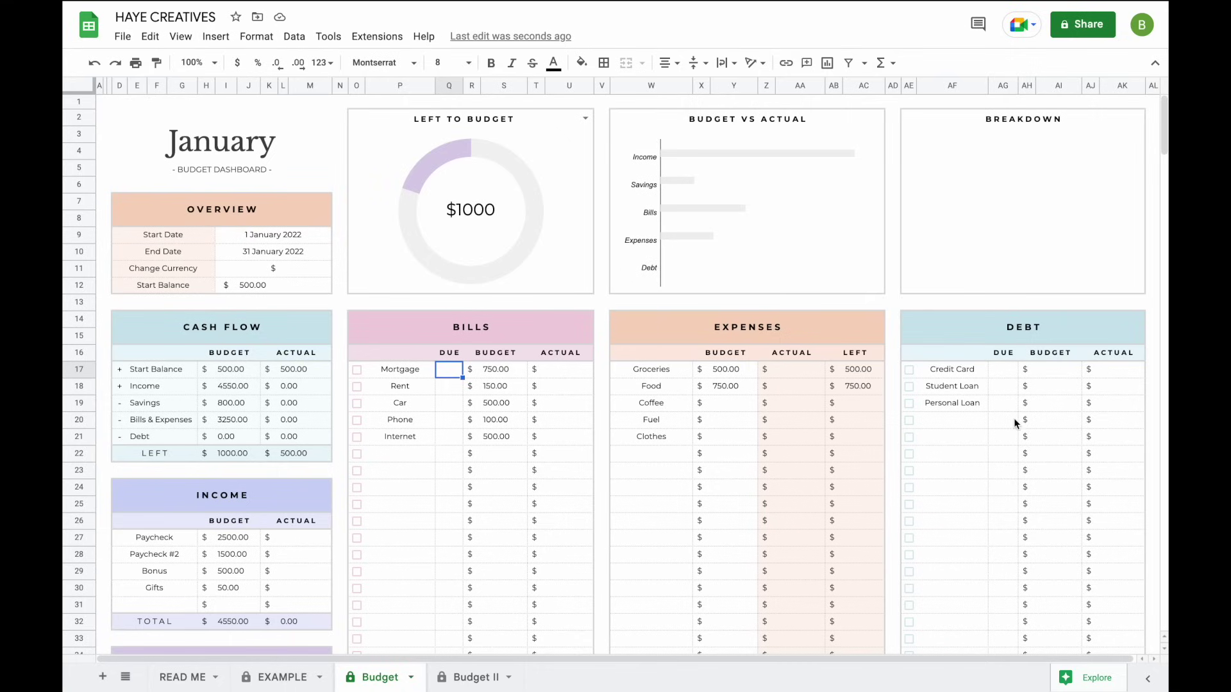
# Set bill due days: Mortgage 1, Rent 3, Car 7, Phone 8, Internet 10
pyautogui.write('1')
pyautogui.press('Return')
pyautogui.write('3')
pyautogui.press('Return')
pyautogui.write('7')
pyautogui.press('Return')
pyautogui.write('8')
pyautogui.press('Return')
pyautogui.write('10')
pyautogui.press('Return')
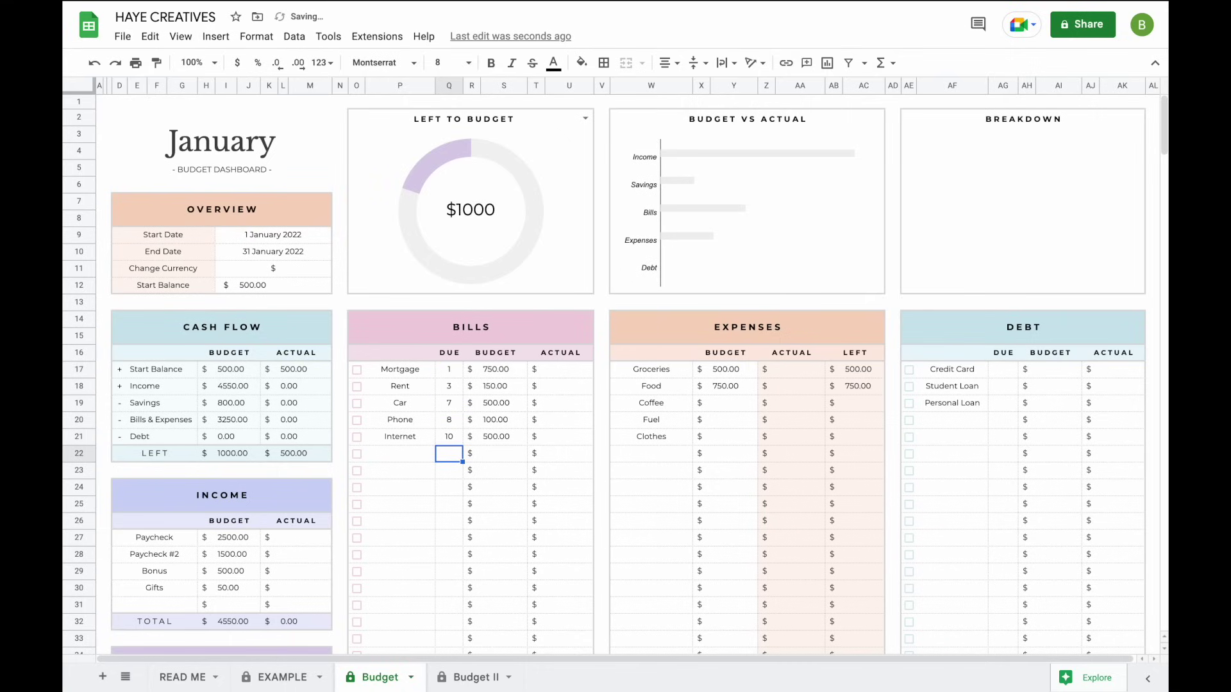
# Set debt due days: Credit Card 11 and Student Loan 16
pyautogui.click(1003, 370)
pyautogui.write('11')
pyautogui.press('Return')
pyautogui.write('12')
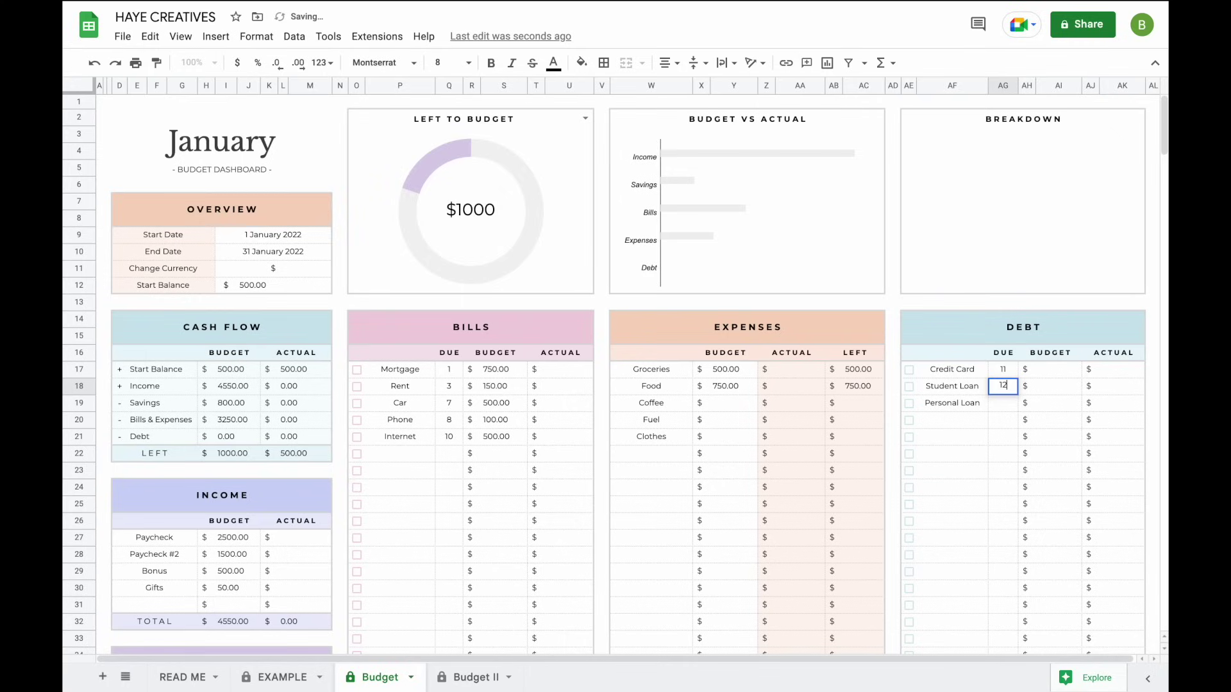
pyautogui.press('BackSpace')
pyautogui.write('6')
pyautogui.press('Return')
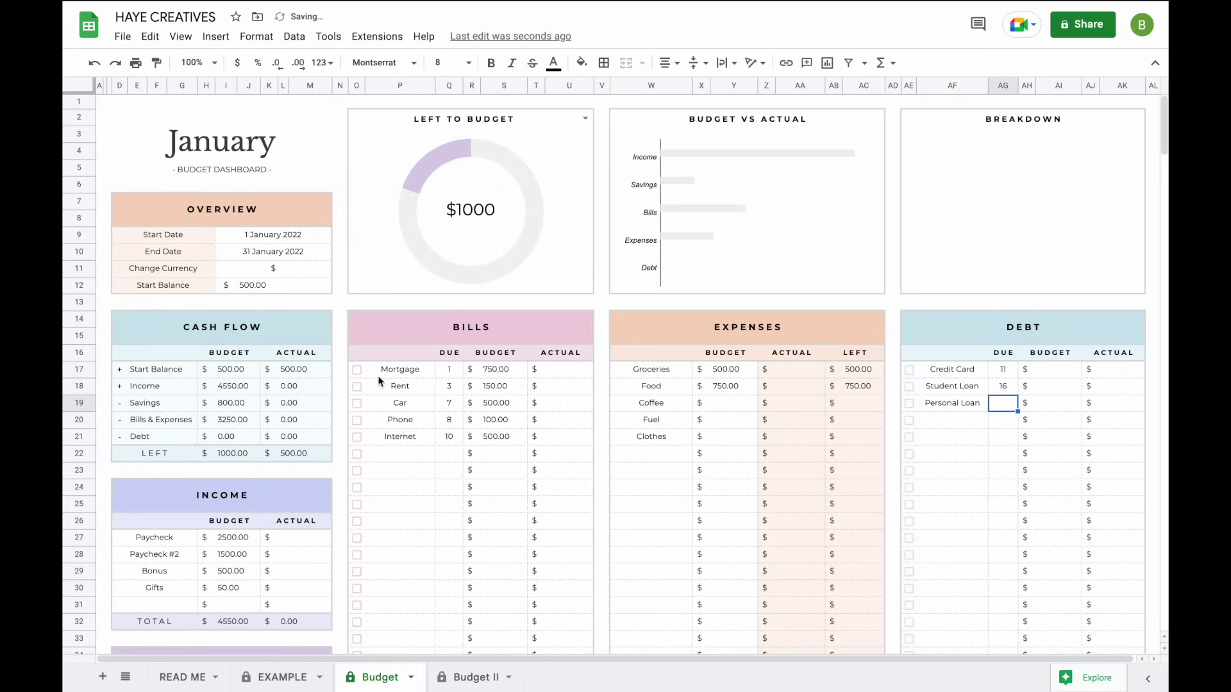
# Tick the paid checkboxes for Mortgage and Rent
pyautogui.click(357, 372)
pyautogui.click(357, 386)
pyautogui.click(356, 369)
pyautogui.click(357, 387)
pyautogui.click(356, 374)
pyautogui.click(359, 387)
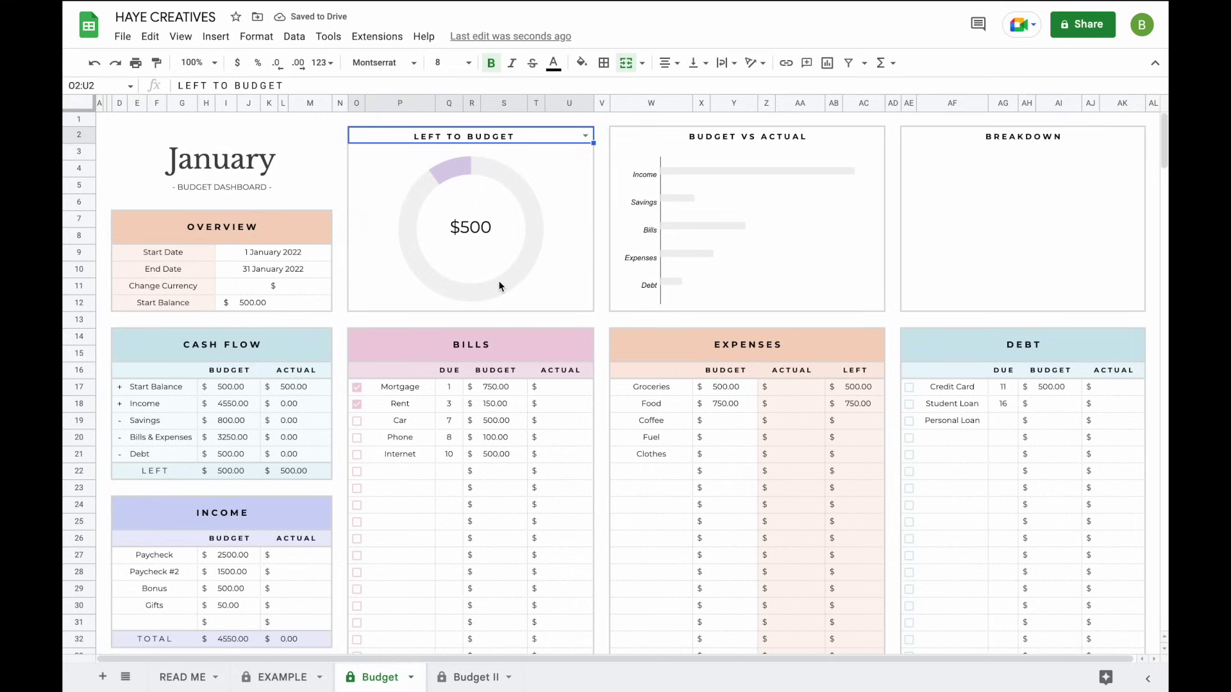
pyautogui.doubleClick(586, 135)
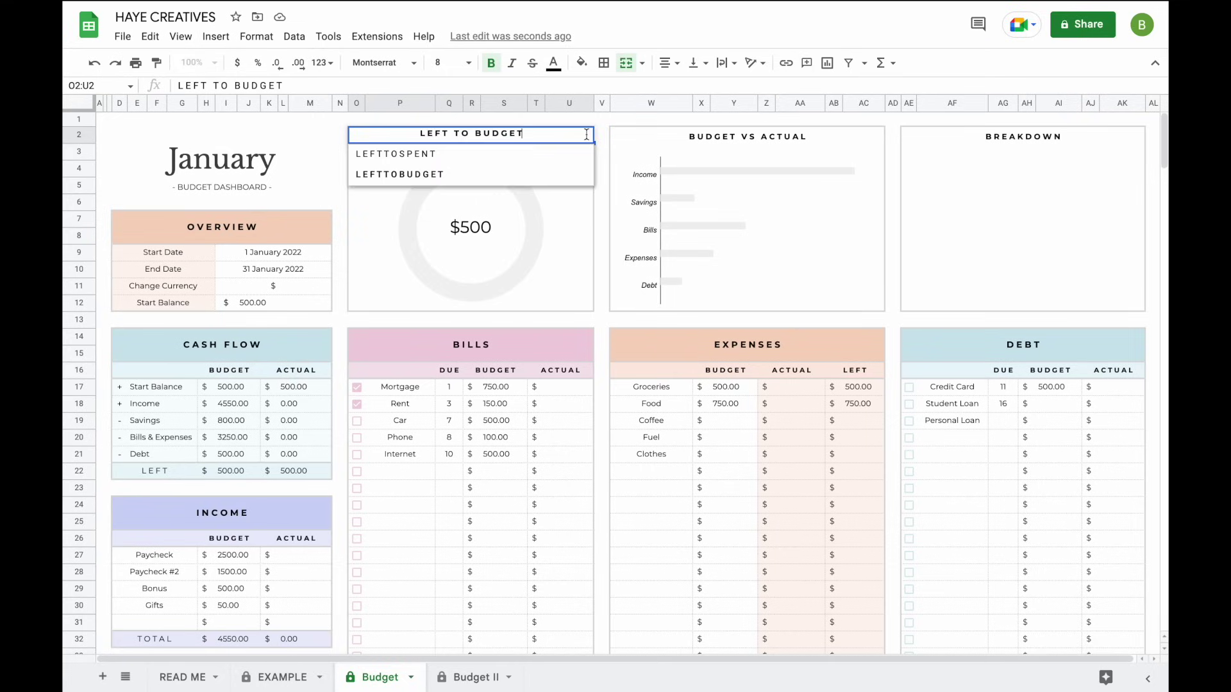
# Switch the donut chart heading from LEFT TO BUDGET to LEFTTOSPENT
pyautogui.click(562, 155)
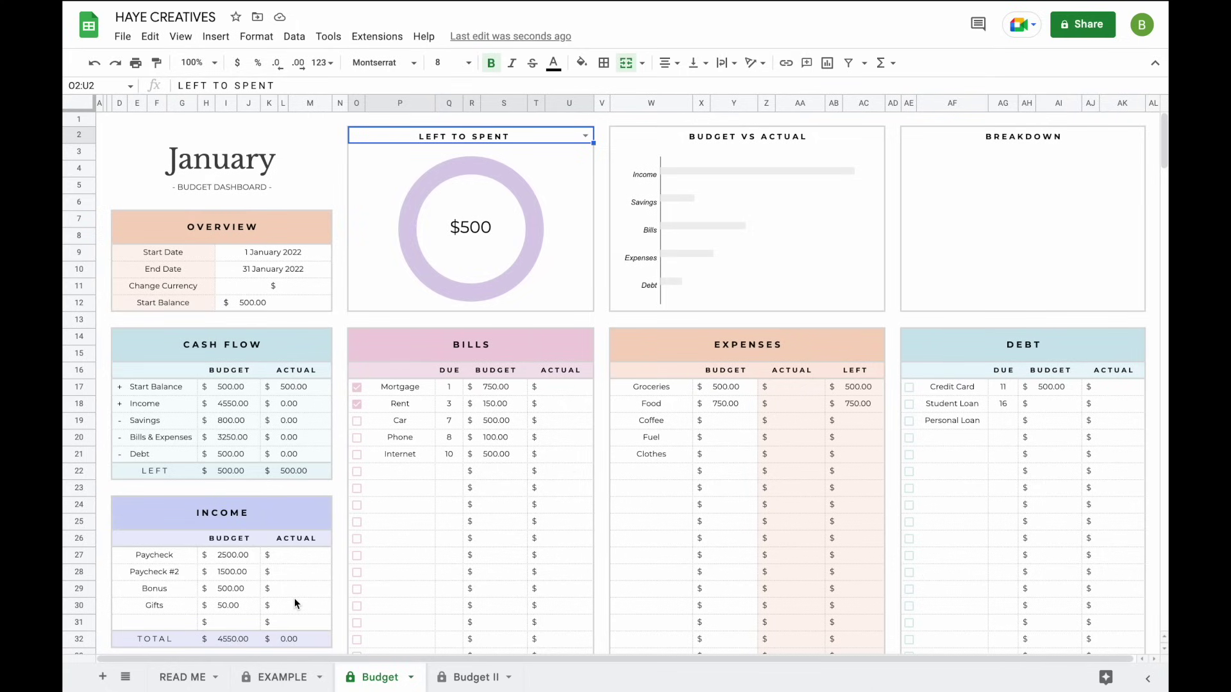
pyautogui.click(297, 556)
# Record actual income: Paycheck 2500, Paycheck #2 1500, Bonus 350
pyautogui.write('2500')
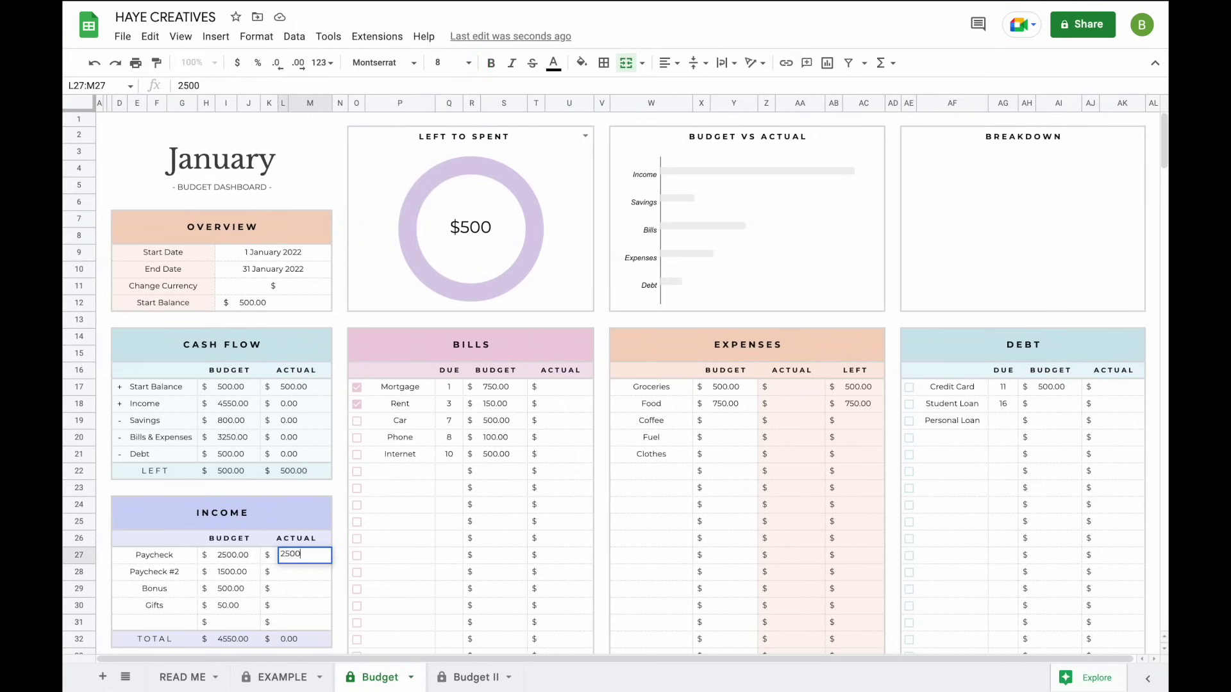
pyautogui.press('Return')
pyautogui.write('1500')
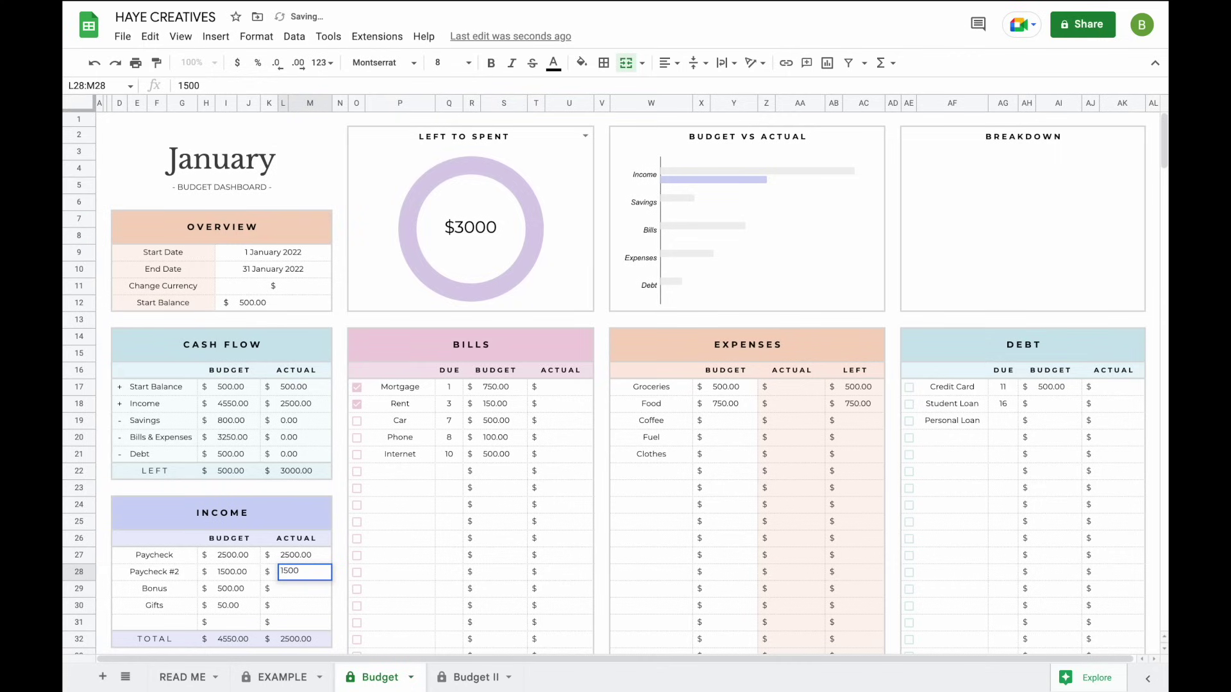
pyautogui.press('Return')
pyautogui.write('350')
pyautogui.press('Return')
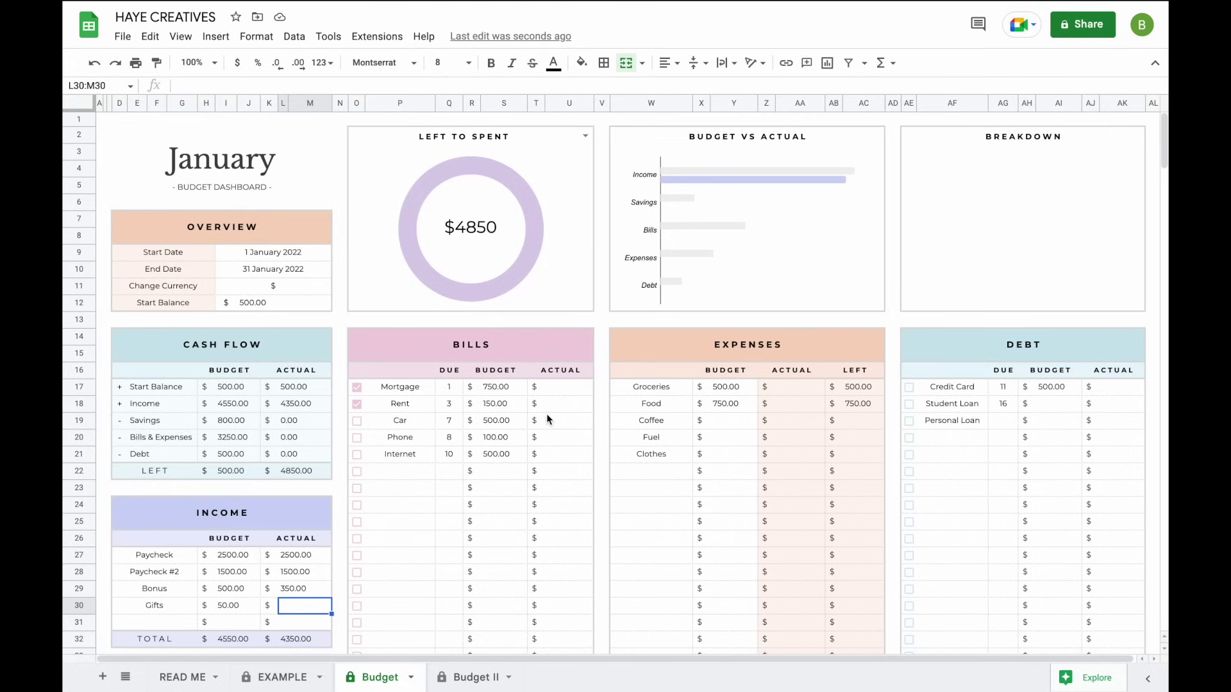
# Record actual savings: Car 250, Holidays 500, Vacation 100, Wedding 75
pyautogui.scroll(-1, 547, 415)
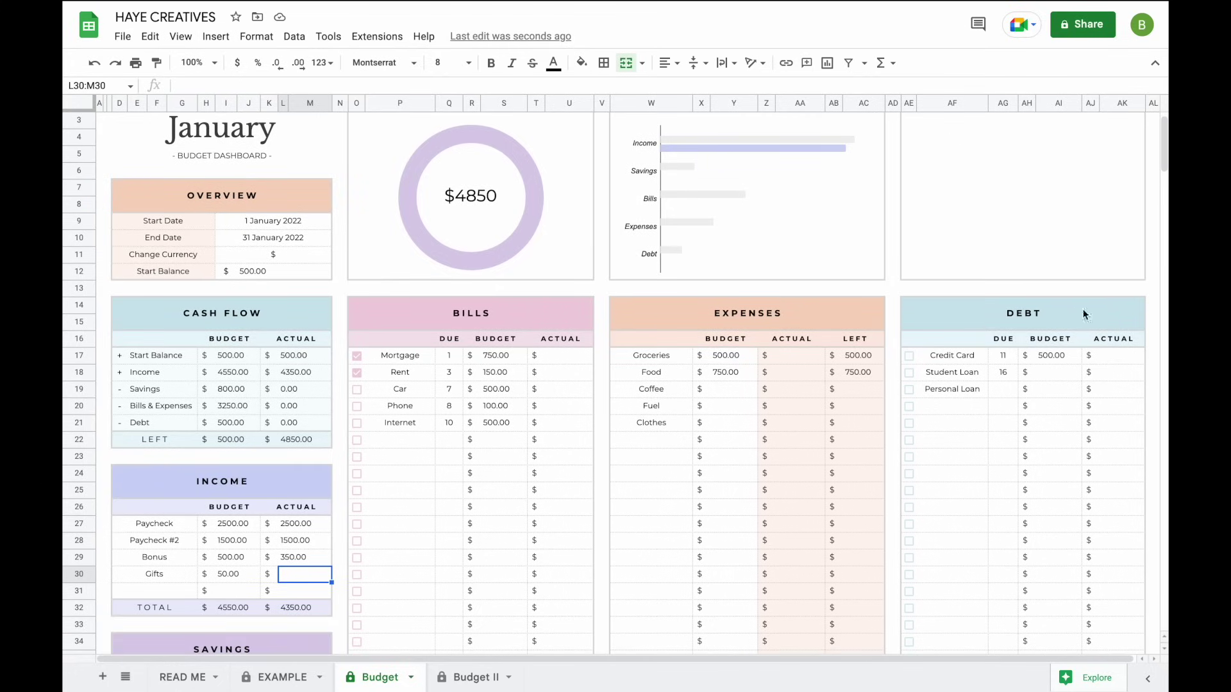
pyautogui.scroll(-2, 641, 449)
pyautogui.click(299, 624)
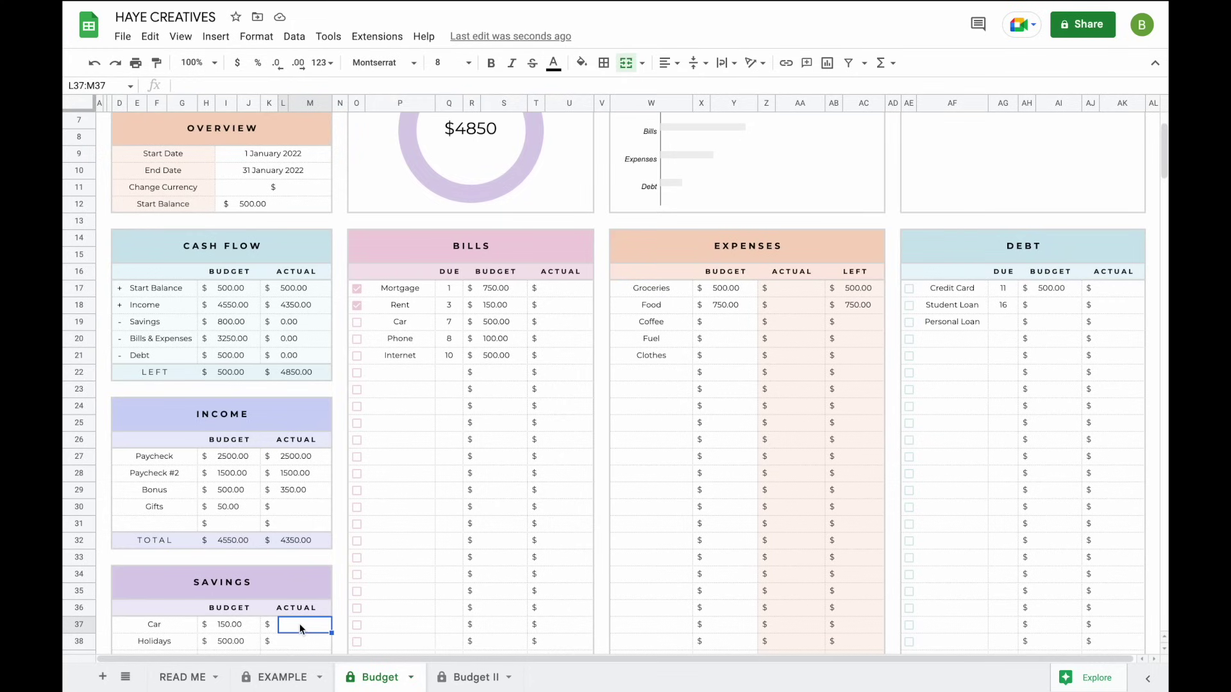
pyautogui.write('250')
pyautogui.press('Return')
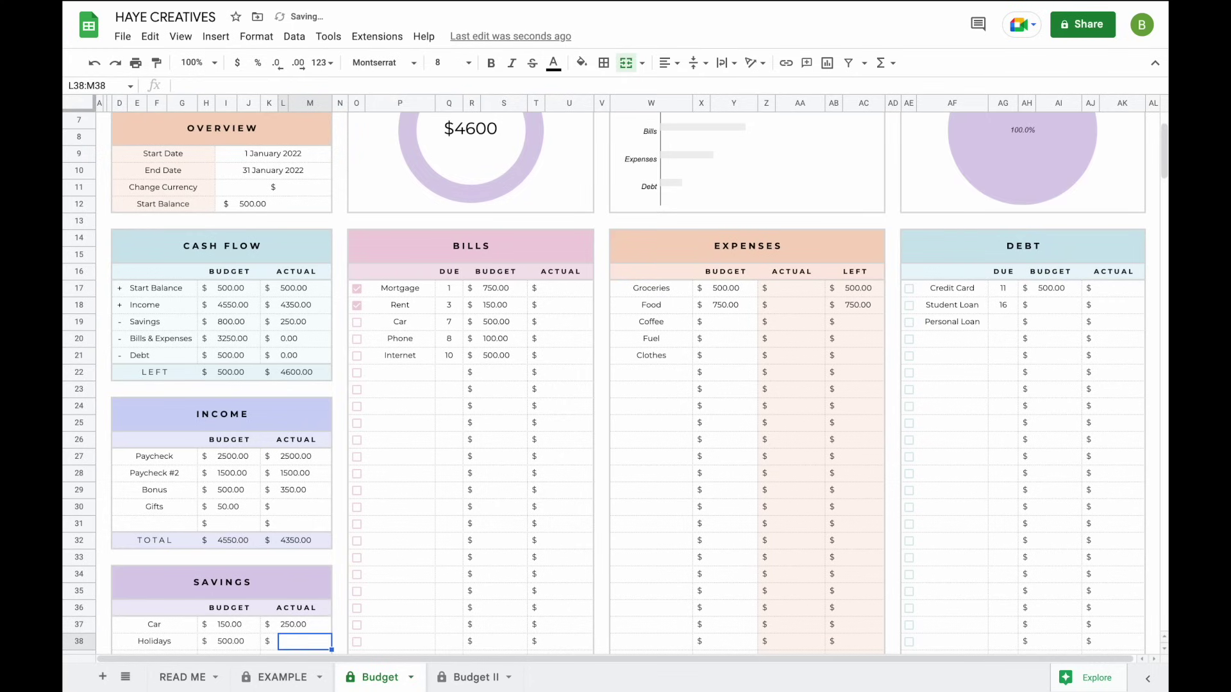
pyautogui.write('500')
pyautogui.press('Return')
pyautogui.write('100')
pyautogui.press('Return')
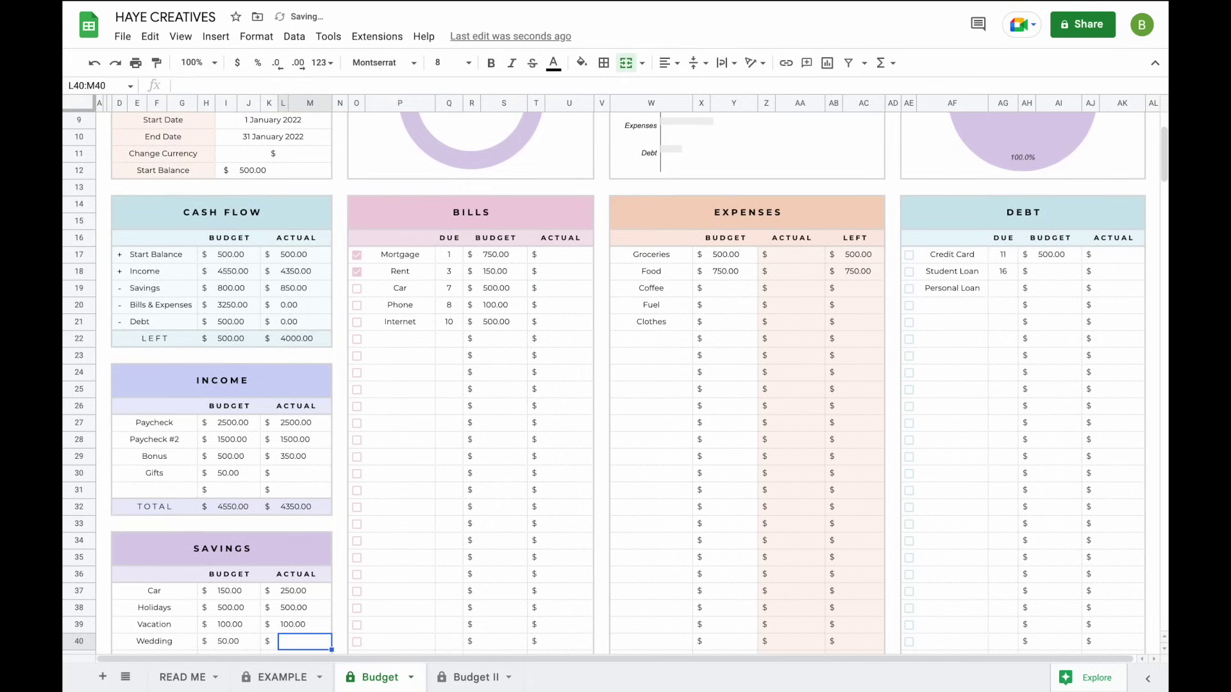
pyautogui.write('75')
pyautogui.press('Return')
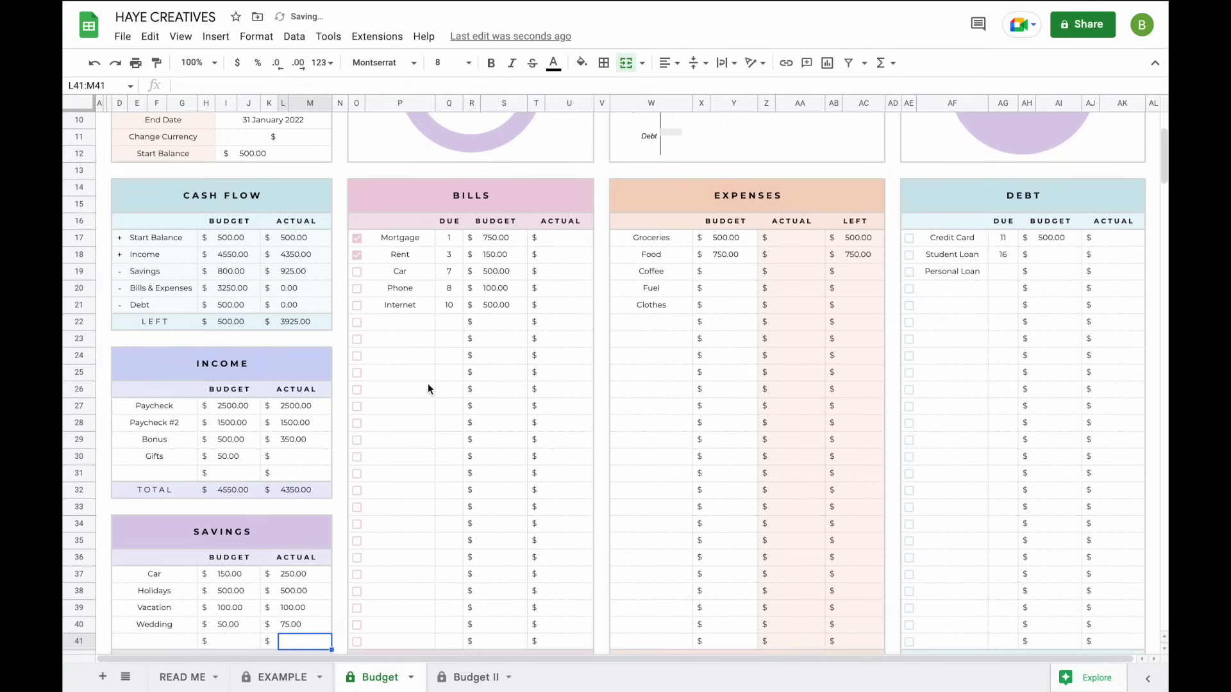
# Record the Mortgage actual payment of 750
pyautogui.scroll(3, 415, 379)
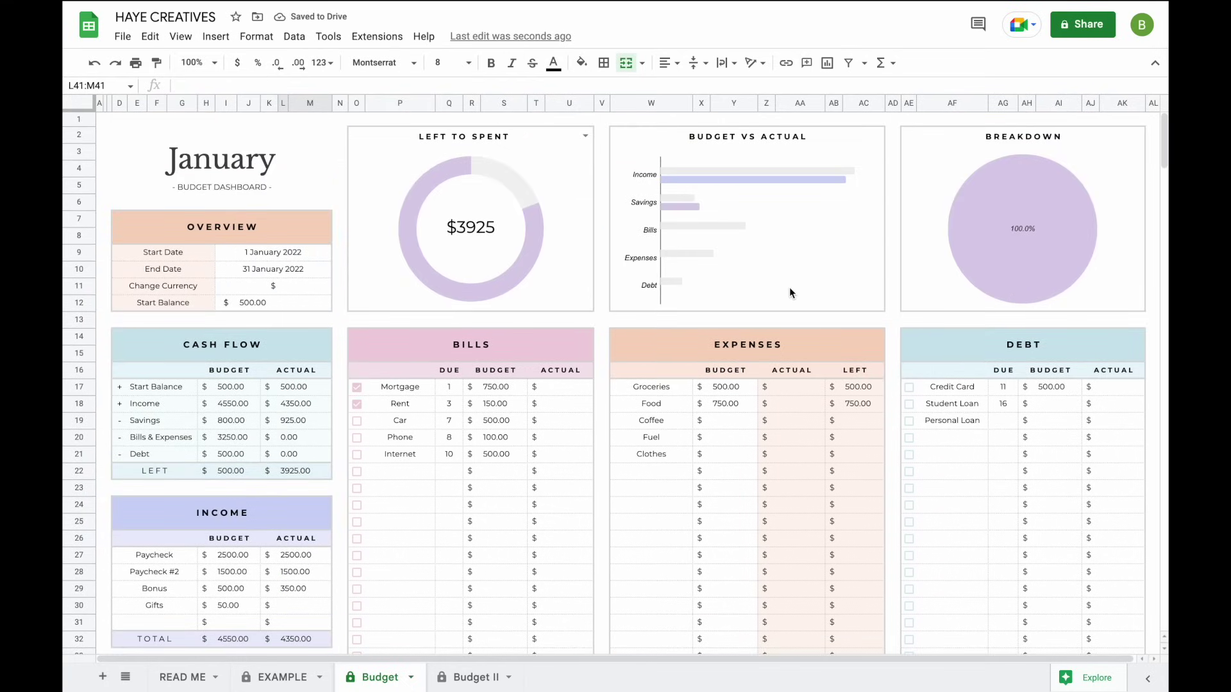
pyautogui.click(571, 390)
pyautogui.write('750')
pyautogui.press('Return')
# Enter 150 as the Rent actual payment
pyautogui.write('150')
pyautogui.press('Return')
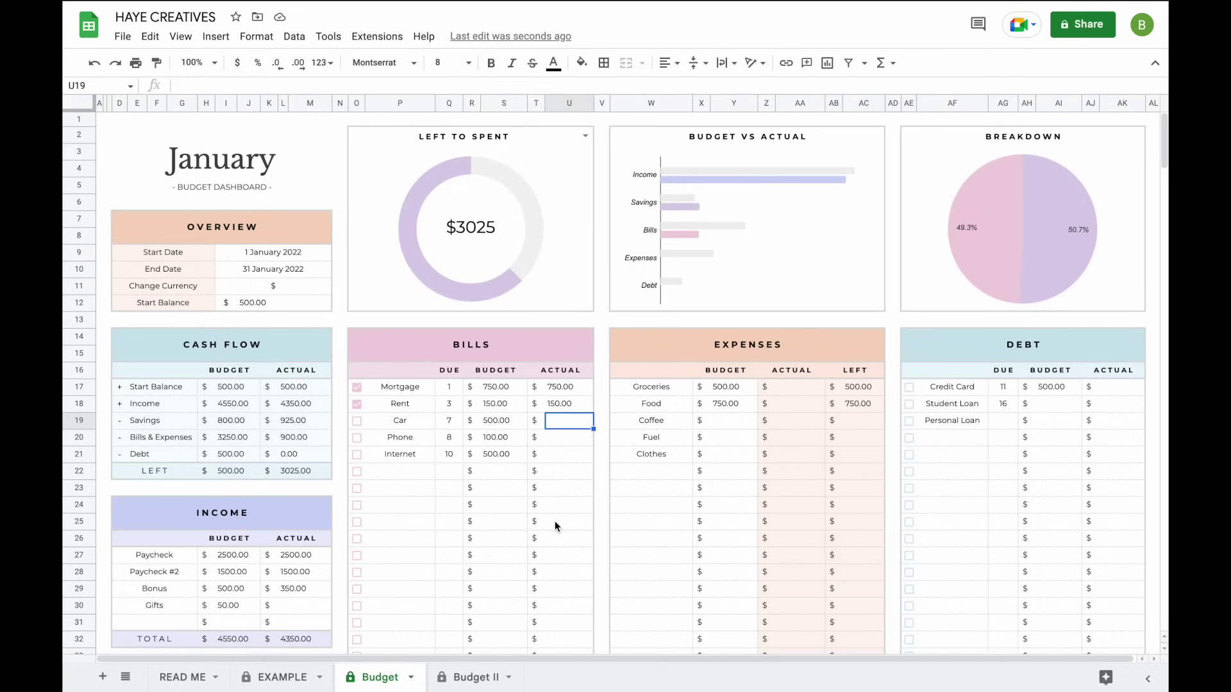
pyautogui.scroll(-1, 555, 520)
# Log a 1 January 2022 Groceries expense of 50.03 in row 47 of the Expense Tracker
pyautogui.scroll(1, 555, 520)
pyautogui.scroll(-12, 502, 523)
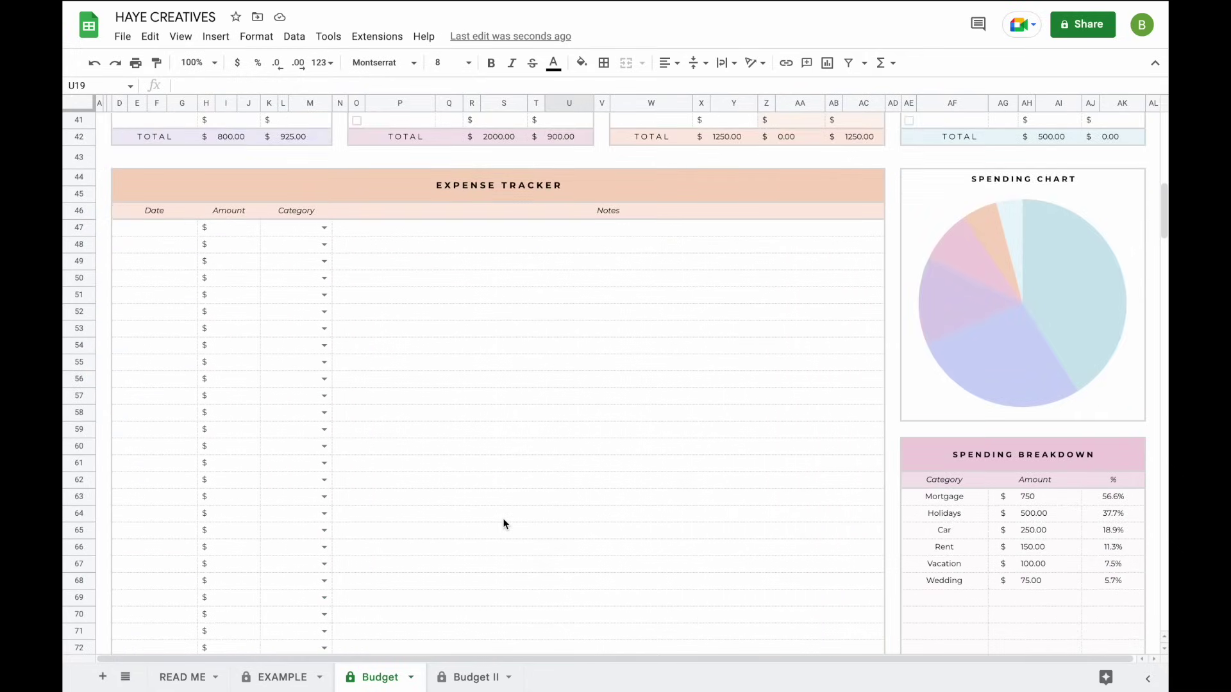
pyautogui.click(168, 193)
pyautogui.write('1 January 2022')
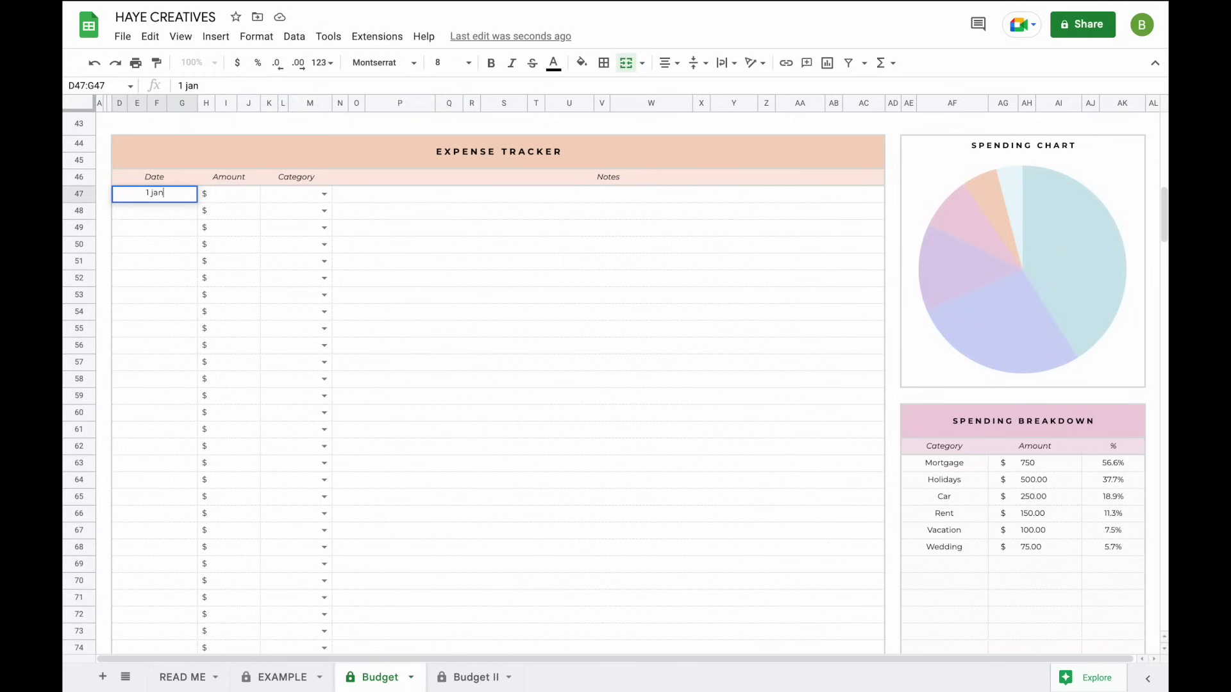
pyautogui.click(232, 194)
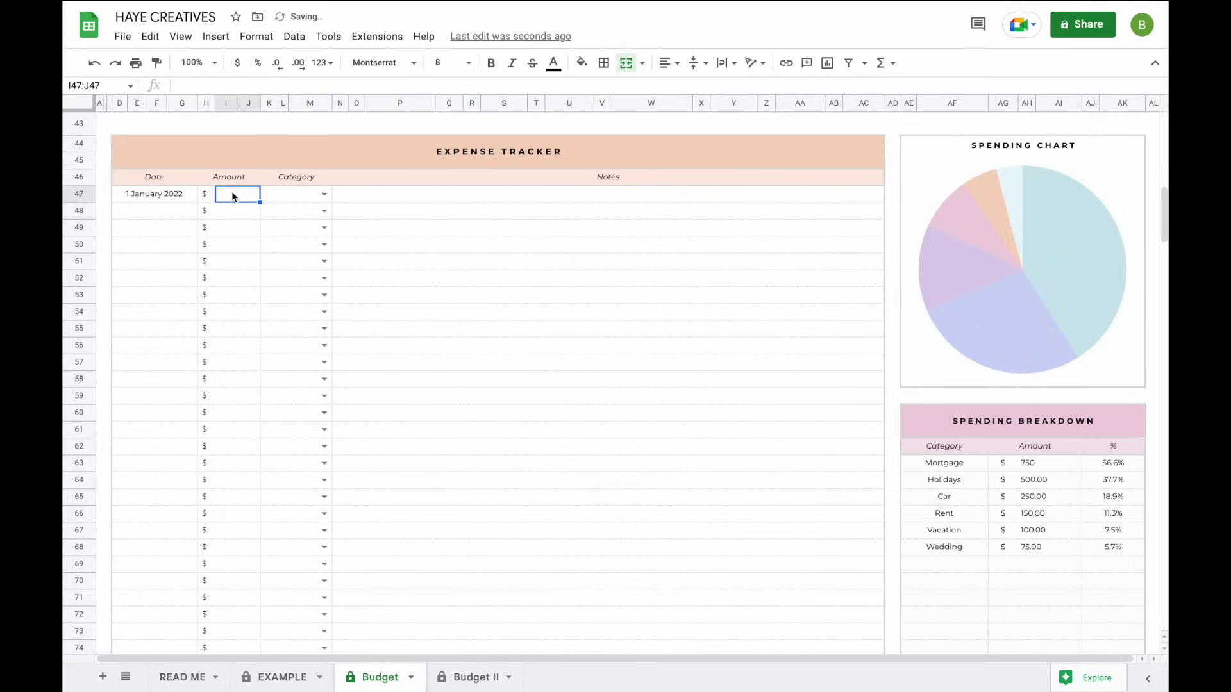
pyautogui.write('50.03')
pyautogui.press('Tab')
pyautogui.click(324, 193)
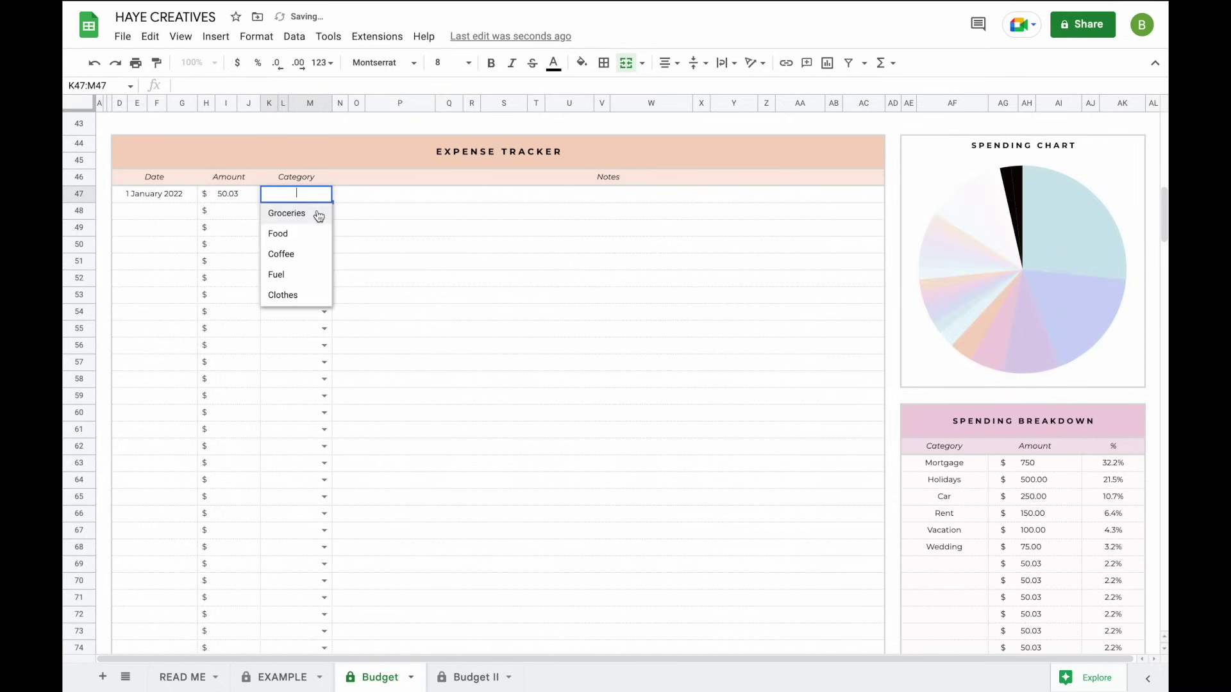
pyautogui.click(320, 212)
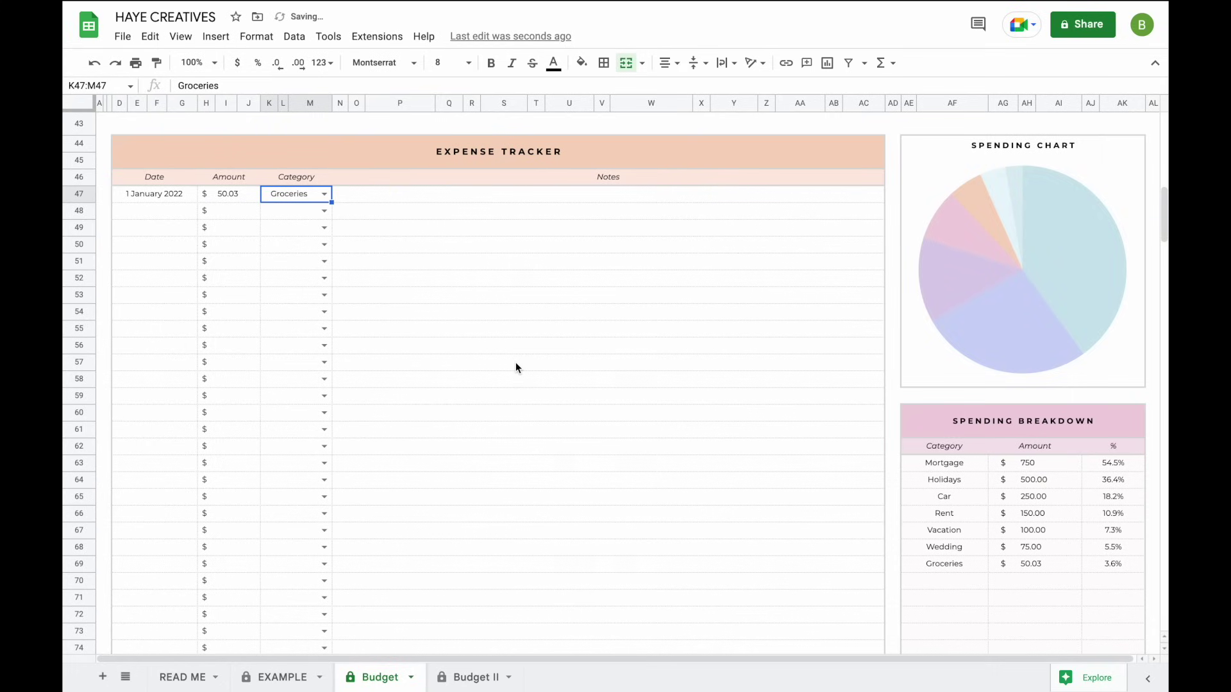
# Log a second 1 January Groceries expense of 7.47 in row 48
pyautogui.scroll(15, 623, 269)
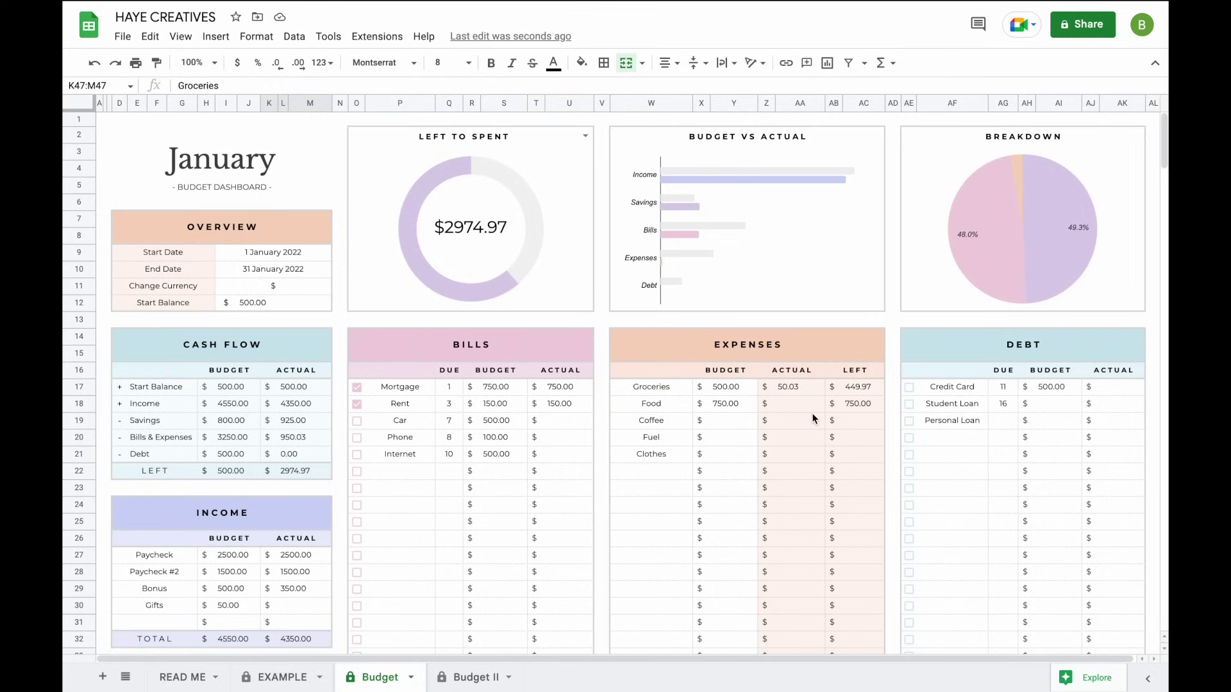
pyautogui.scroll(-12, 341, 566)
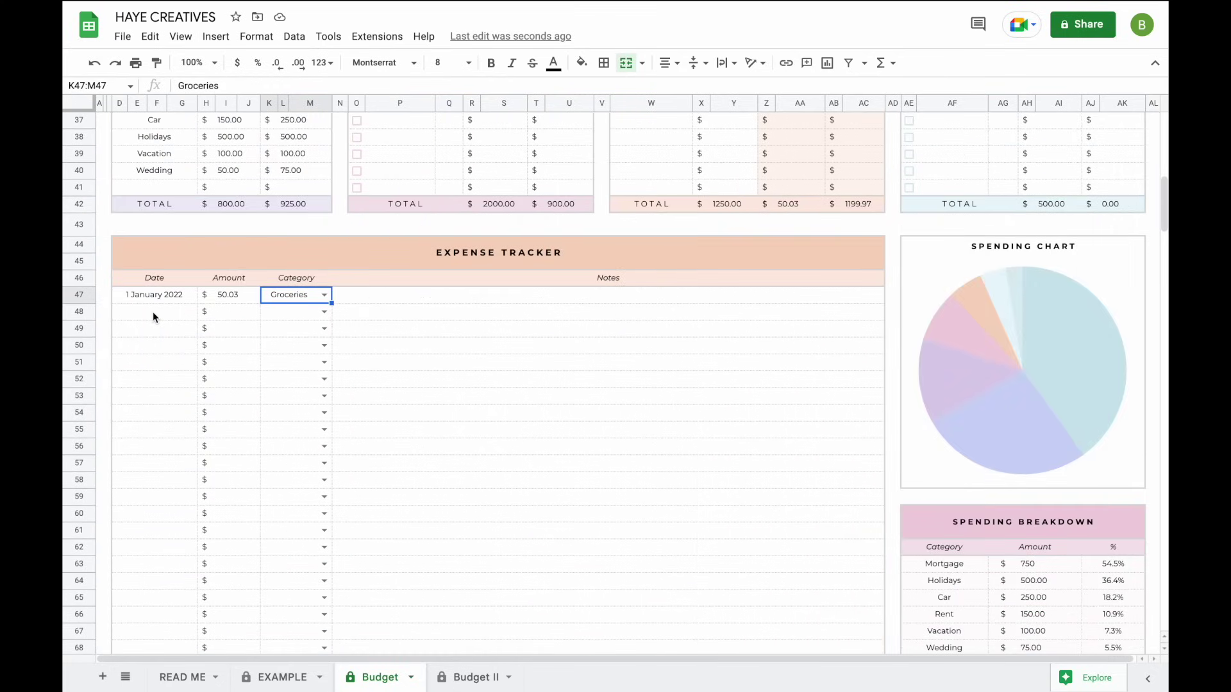
pyautogui.click(152, 313)
pyautogui.write('1 jan')
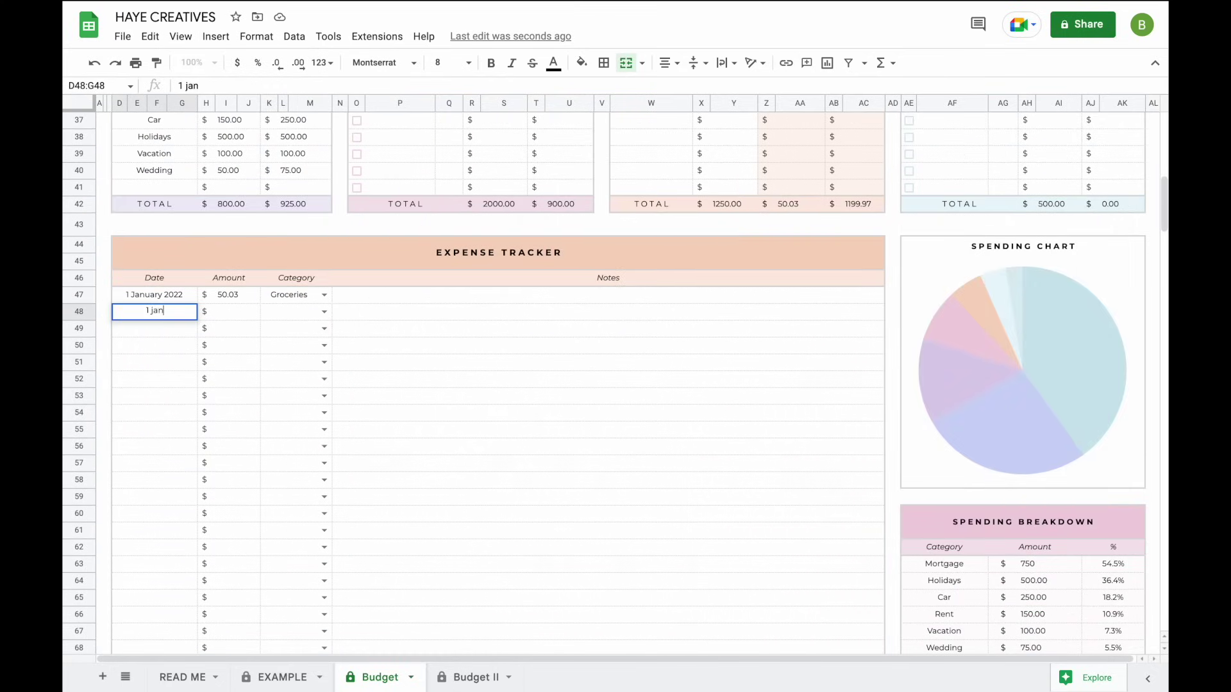
pyautogui.press('Return')
pyautogui.click(238, 314)
pyautogui.write('7.47')
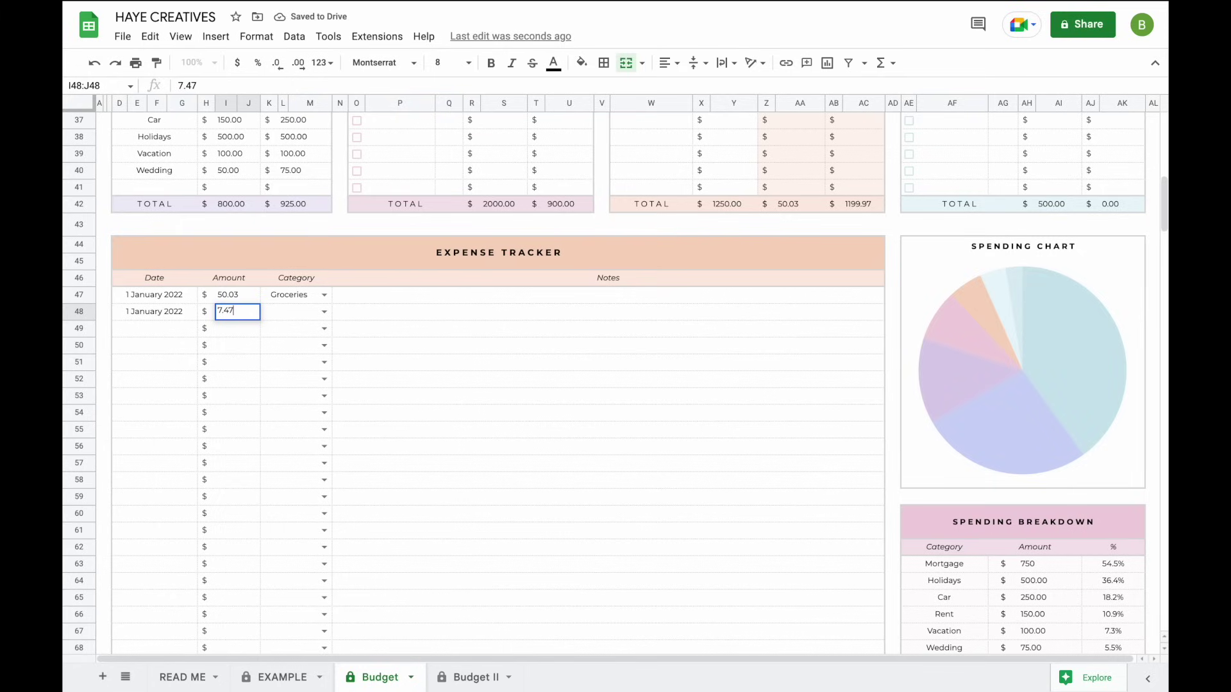
pyautogui.press('Return')
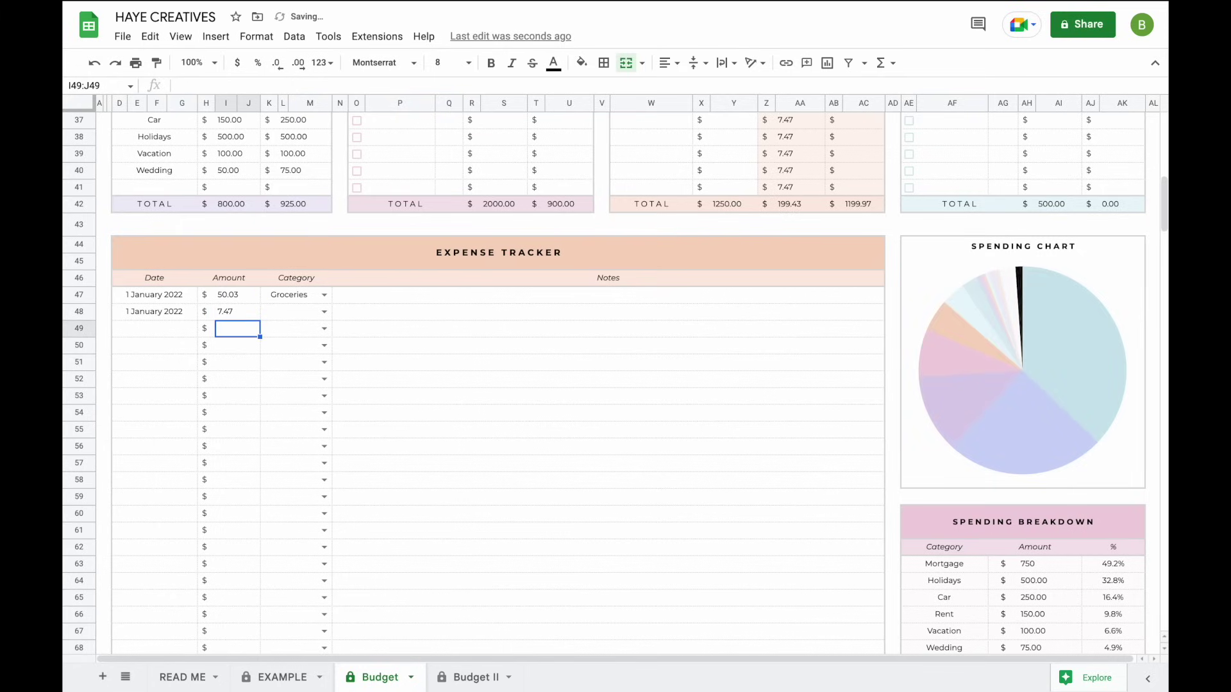
pyautogui.click(324, 311)
pyautogui.click(311, 329)
pyautogui.scroll(10, 587, 366)
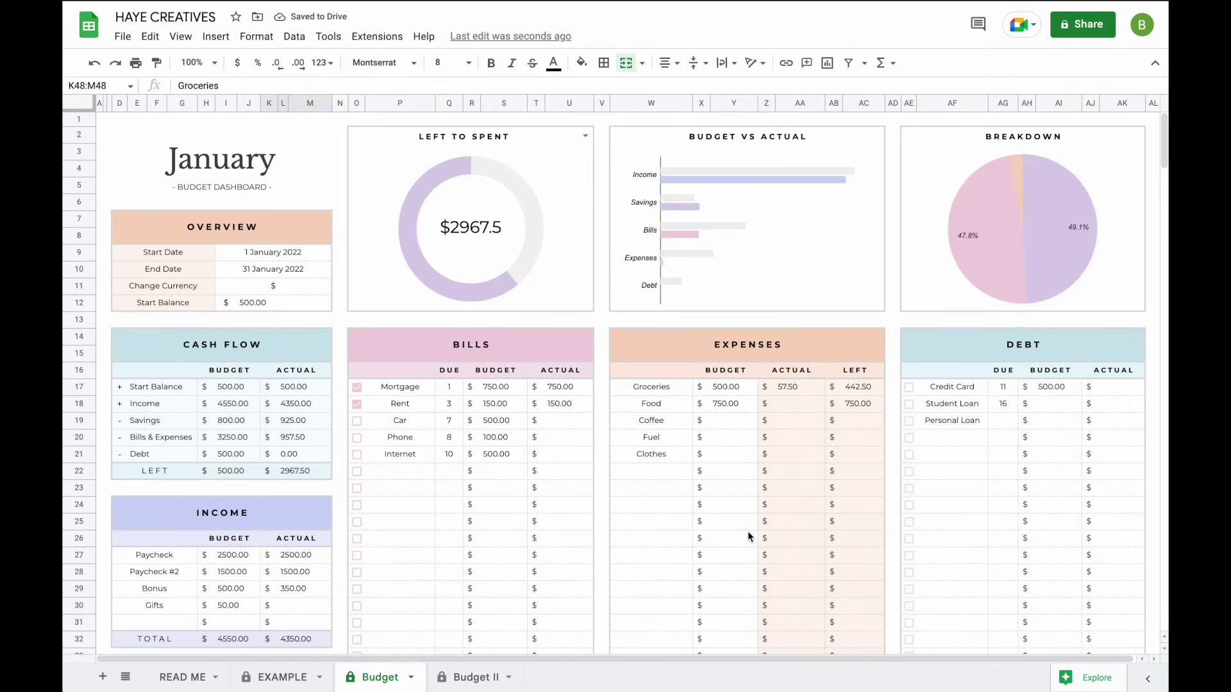
# Scroll through the Expense Tracker to review the 15.05 and 25.75 Groceries entries
pyautogui.scroll(-12, 605, 313)
pyautogui.scroll(1, 605, 314)
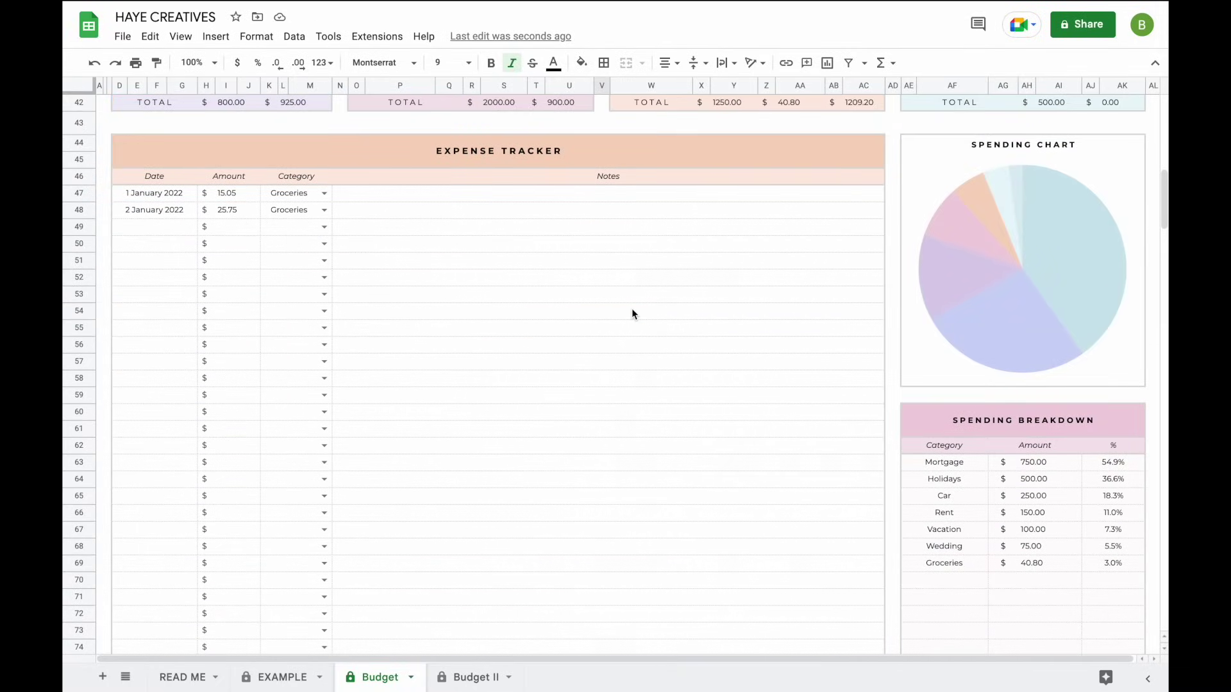
pyautogui.scroll(-1, 632, 313)
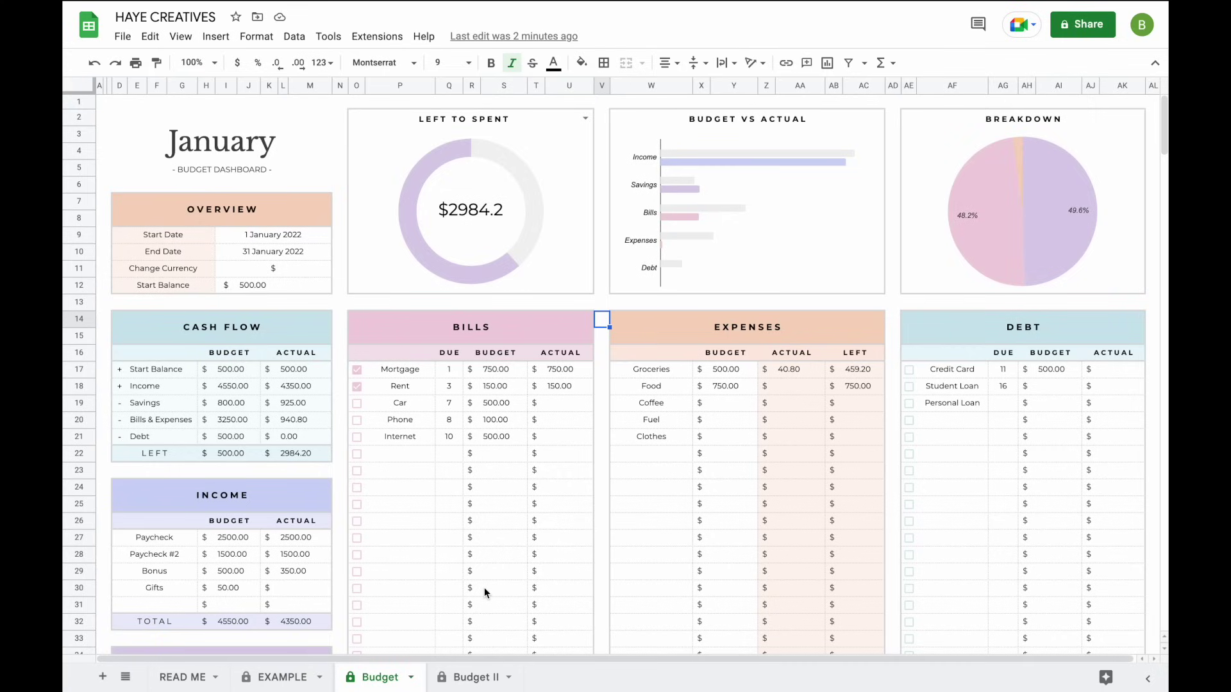
# Duplicate the Budget tab into 'Copy of Budget', then return to the original Budget tab
pyautogui.click(411, 679)
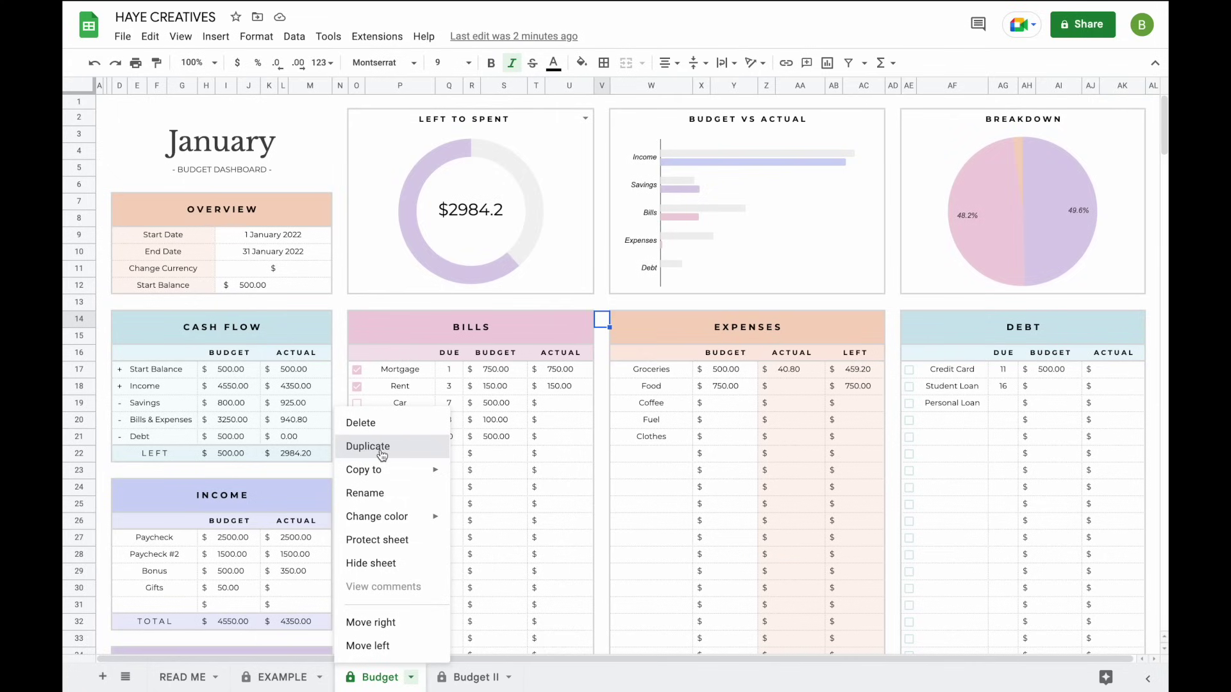
pyautogui.click(382, 454)
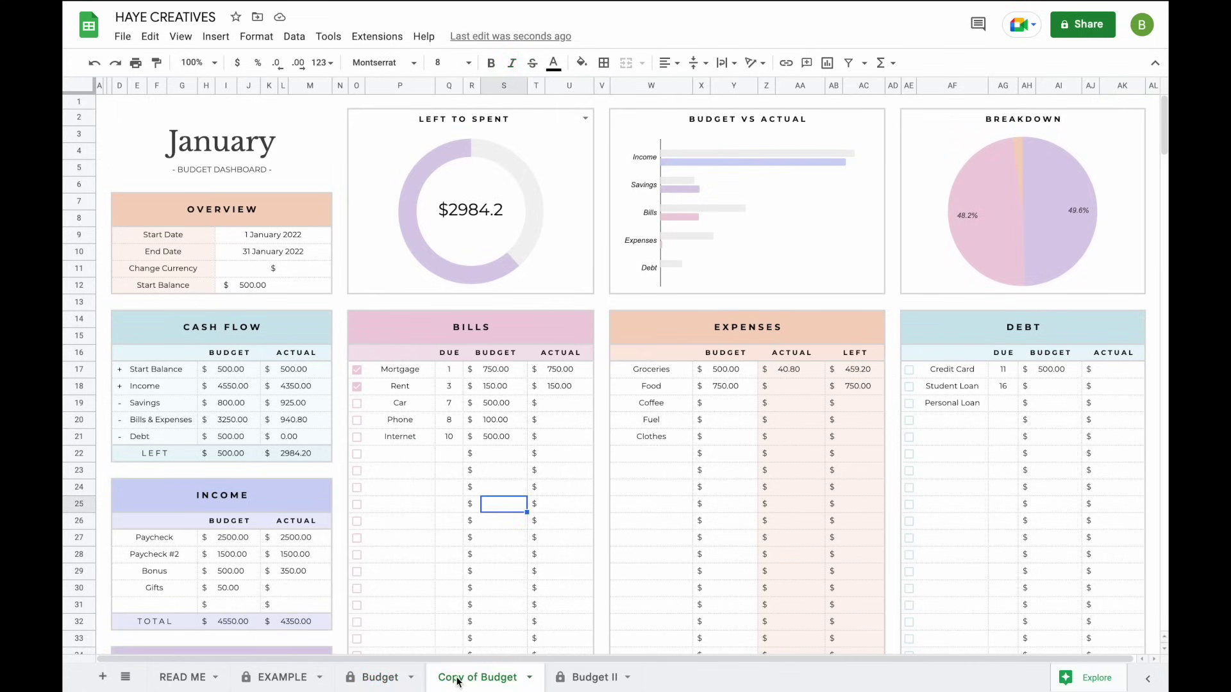
pyautogui.click(382, 679)
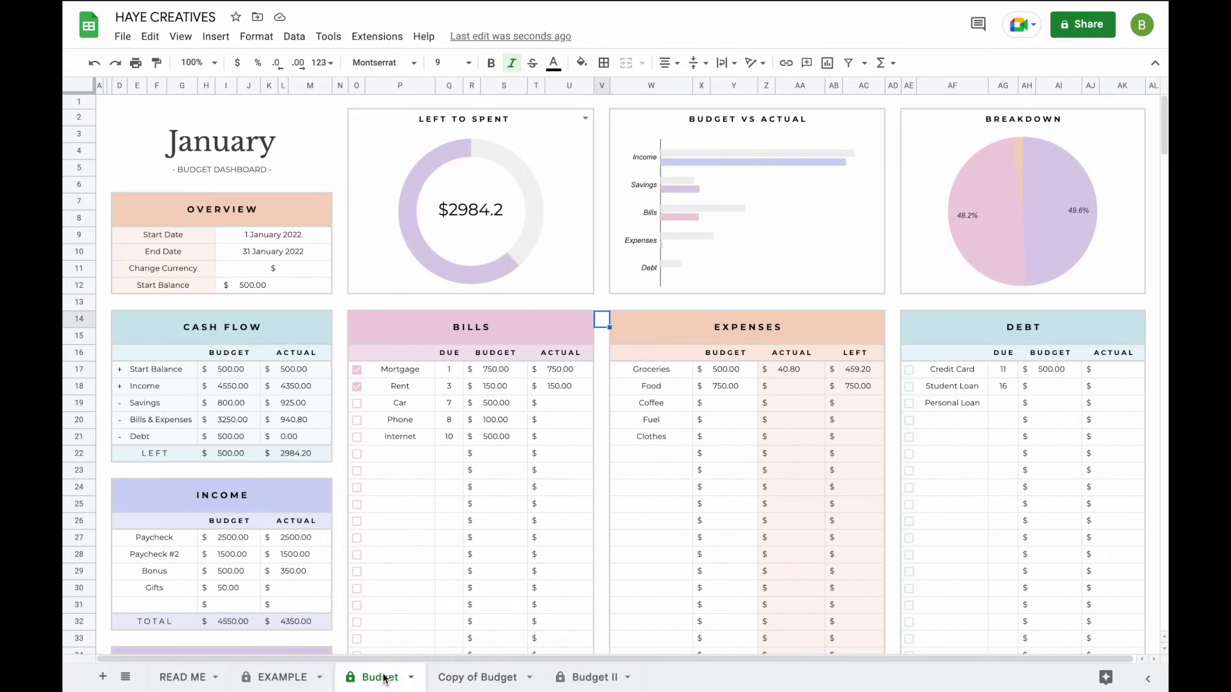
# Delete the ACTUAL amounts for Savings, Income (rows 27–29), and Mortgage and Rent bills
pyautogui.scroll(-1, 477, 493)
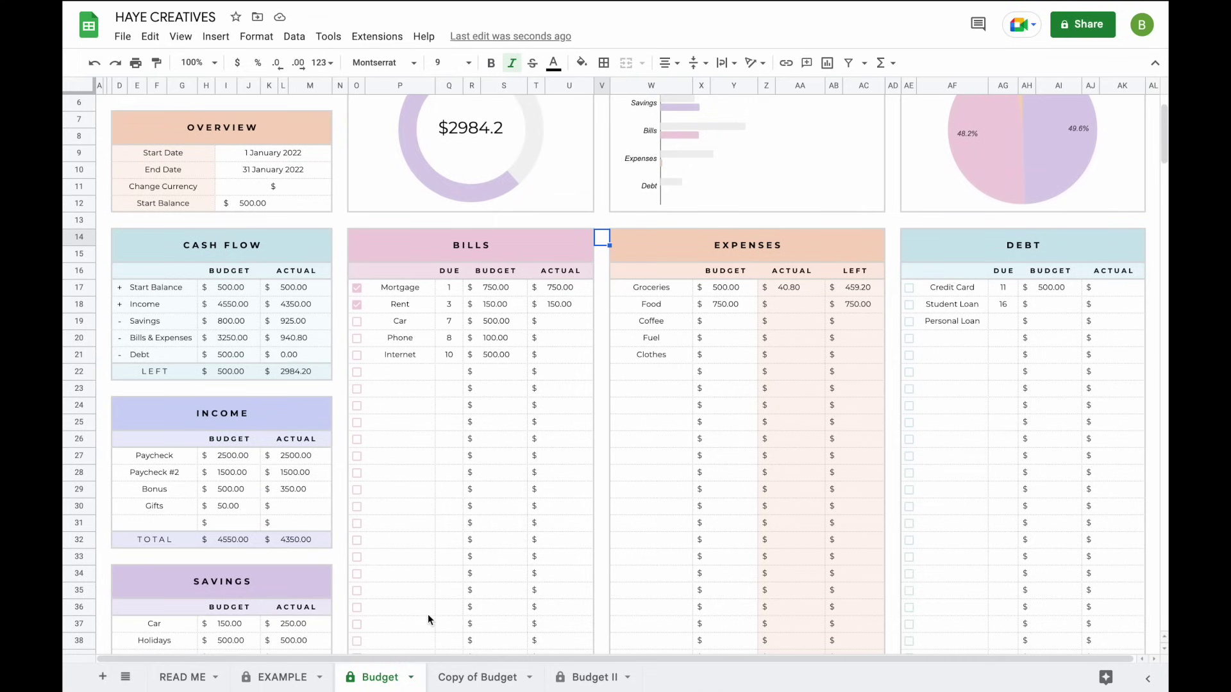
pyautogui.scroll(-1, 428, 619)
pyautogui.moveTo(301, 607); pyautogui.dragTo(302, 558)
pyautogui.press('Delete')
pyautogui.moveTo(305, 422); pyautogui.dragTo(308, 392)
pyautogui.press('Delete')
pyautogui.moveTo(557, 223); pyautogui.dragTo(559, 238)
pyautogui.press('Delete')
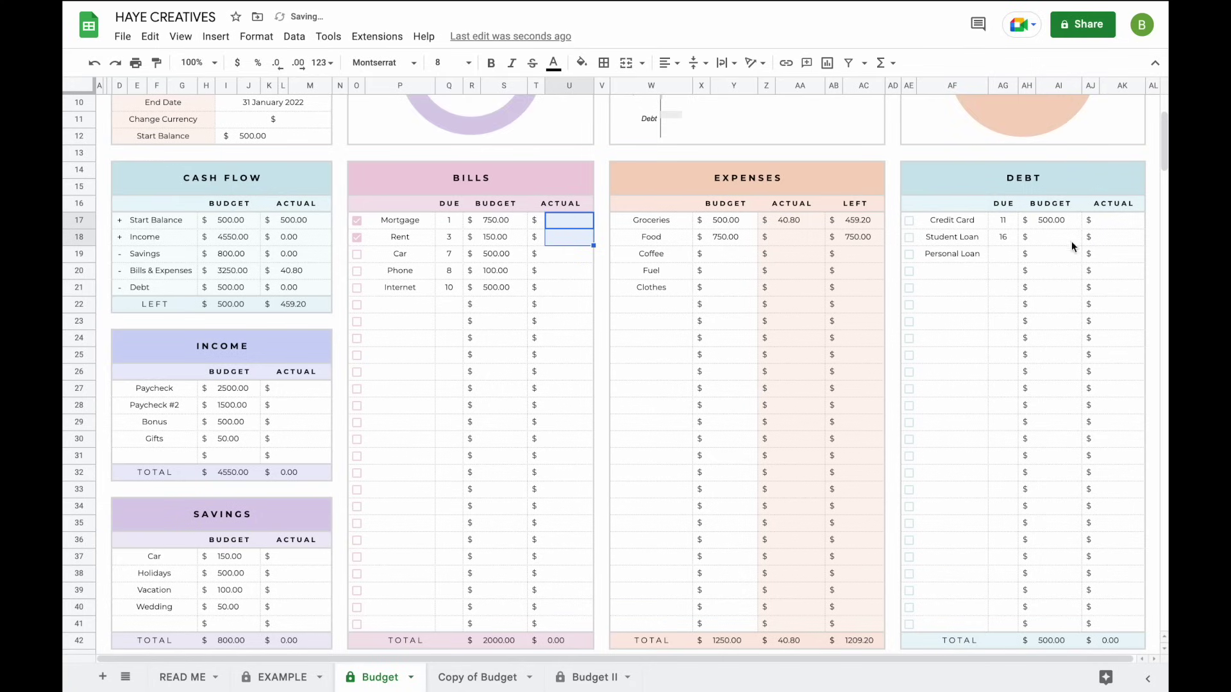
# Switch to the Copy of Budget sheet, which still shows $2984.2 left
pyautogui.click(1051, 221)
pyautogui.scroll(5, 760, 314)
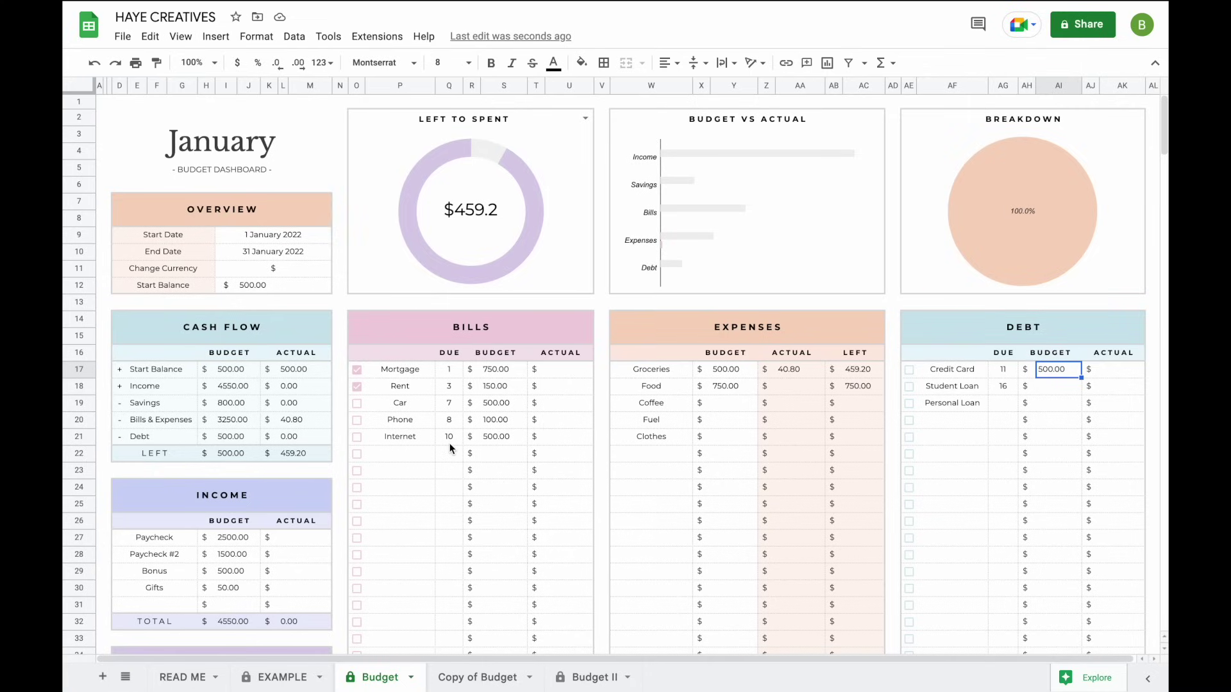
pyautogui.click(474, 676)
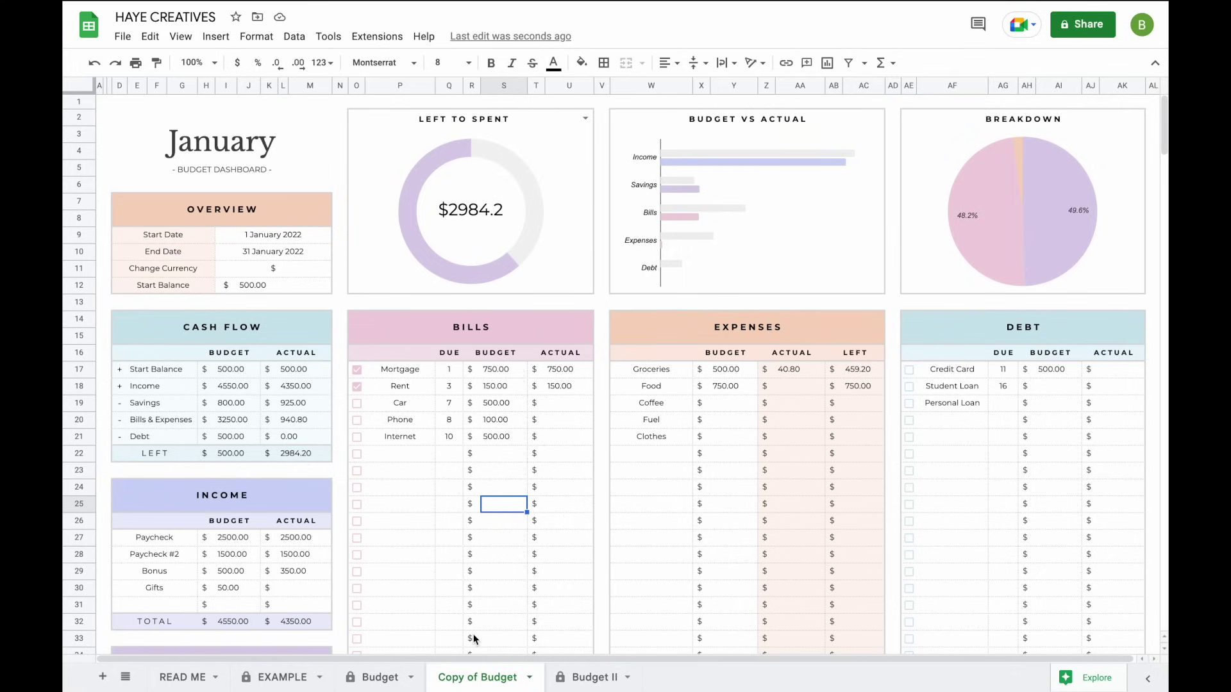
pyautogui.click(529, 679)
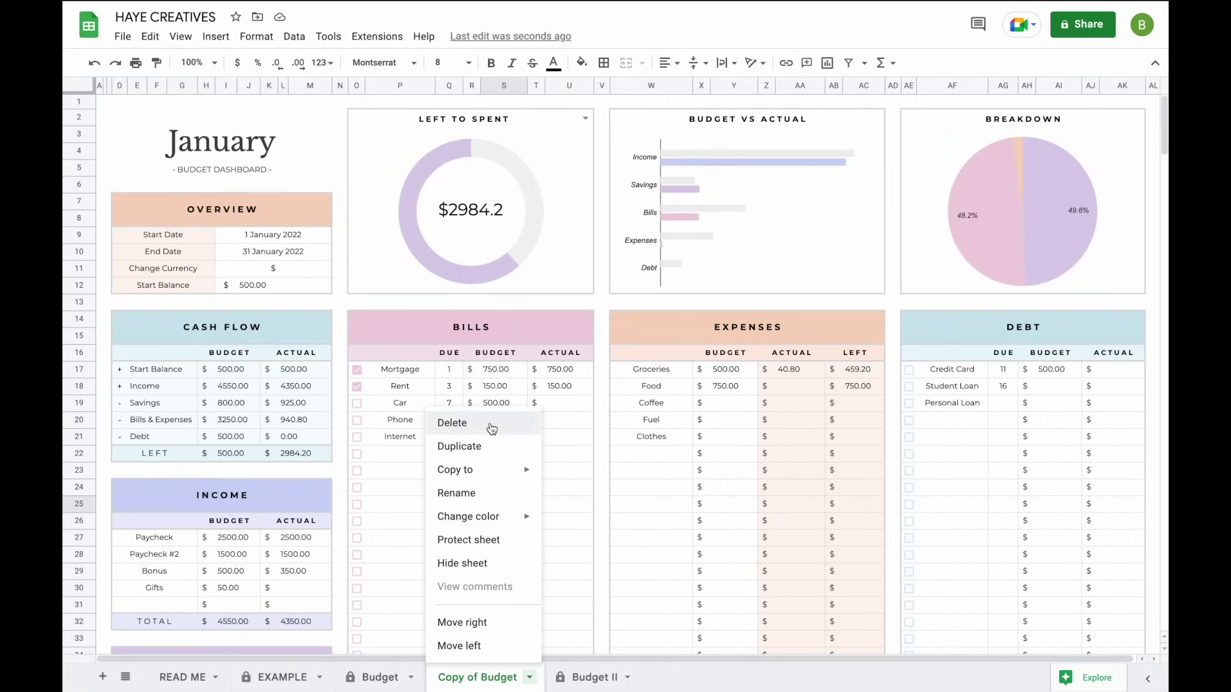
pyautogui.click(381, 678)
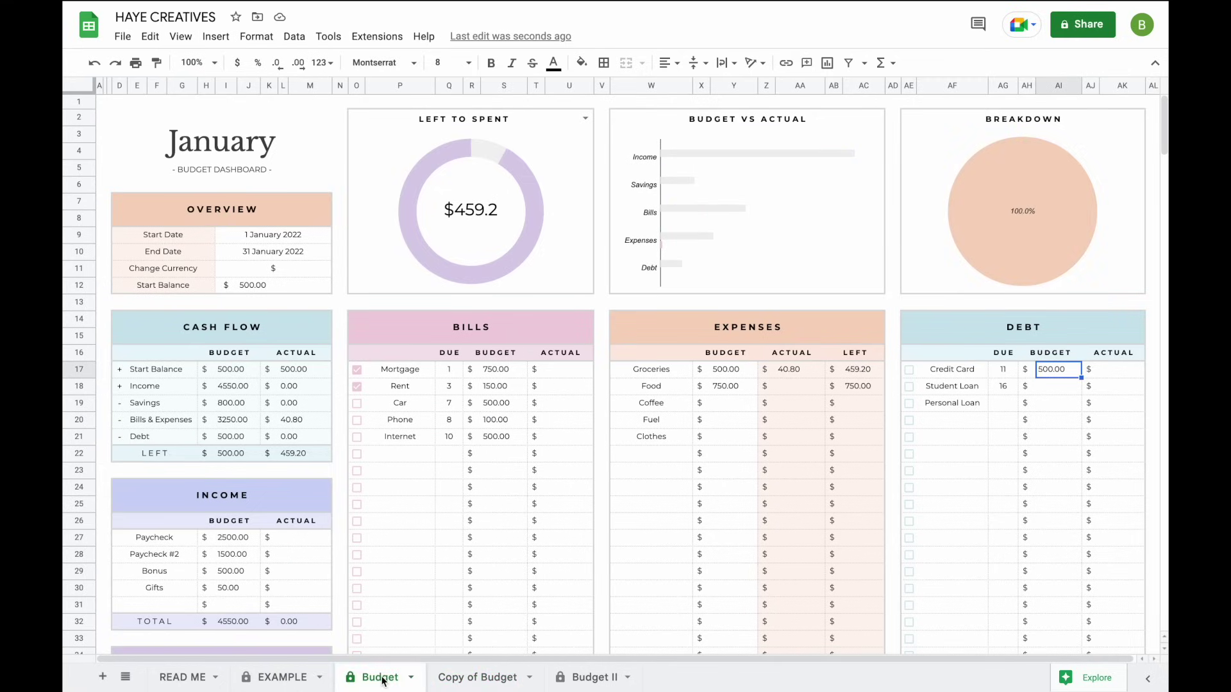